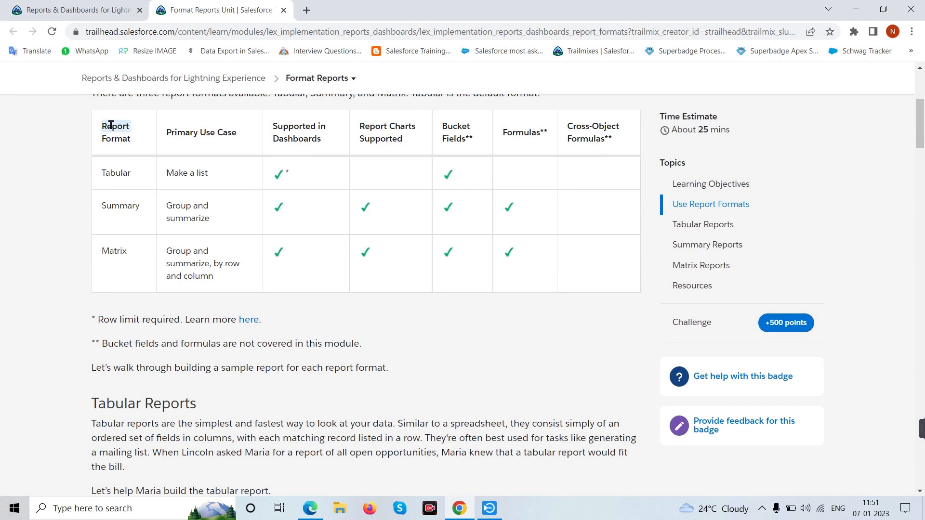
- Review the table of tabular, summary and matrix report formats and go through the unit to its challenge section
left_click(112, 138)
left_click_drag(102, 174, 134, 183)
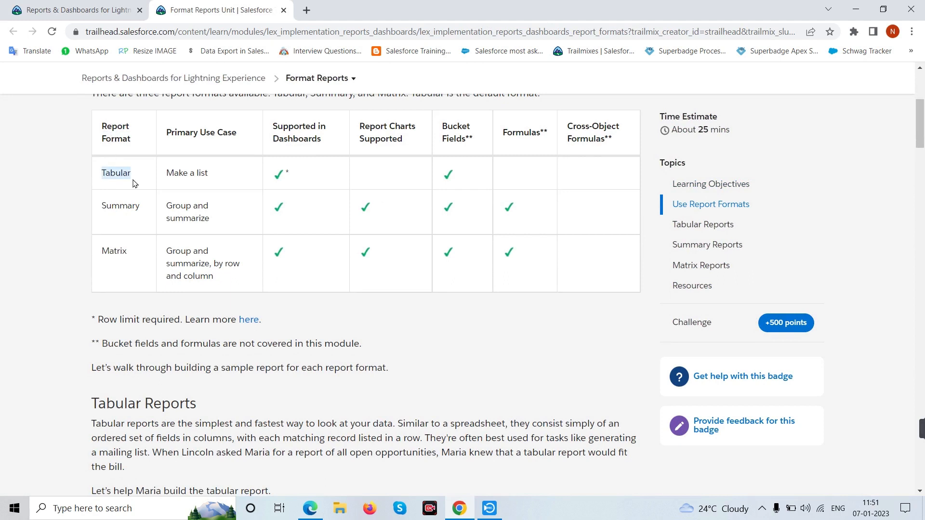
double_click(111, 201)
left_click_drag(98, 243, 146, 249)
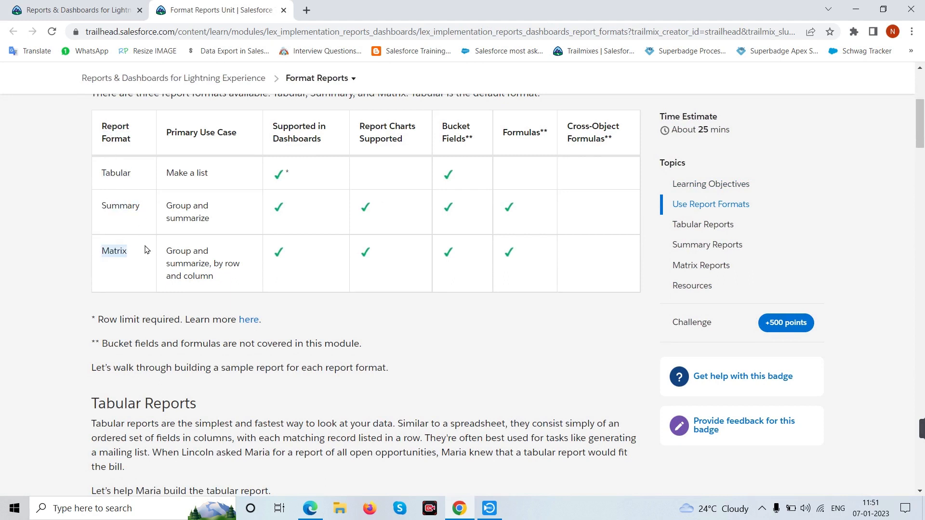
scroll(183, 234, "down", 10)
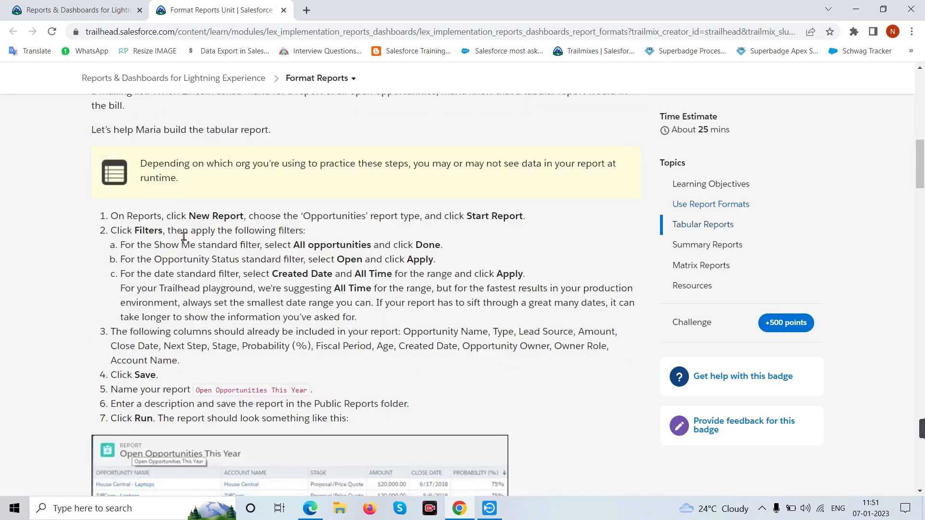
scroll(187, 246, "down", 20)
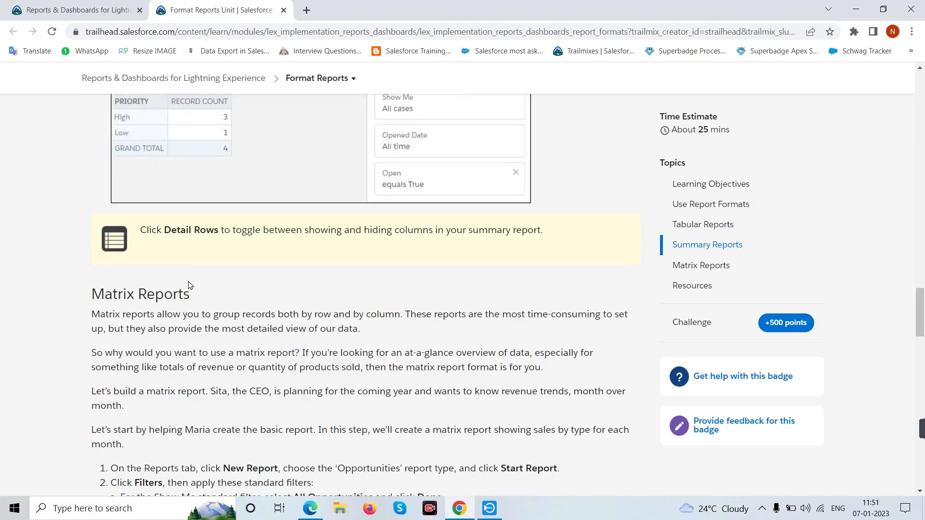
scroll(184, 290, "down", 8)
scroll(184, 289, "down", 3)
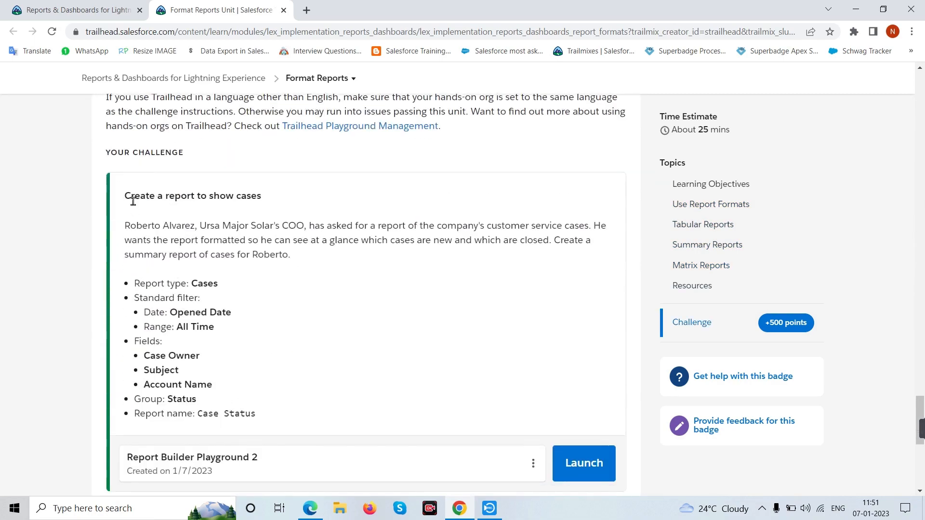
- Launch Report Builder Playground 2 from the cases report challenge and create a new report in the Sales app
left_click_drag(133, 194, 283, 197)
left_click(284, 197)
scroll(284, 216, "down", 1)
left_click(580, 400)
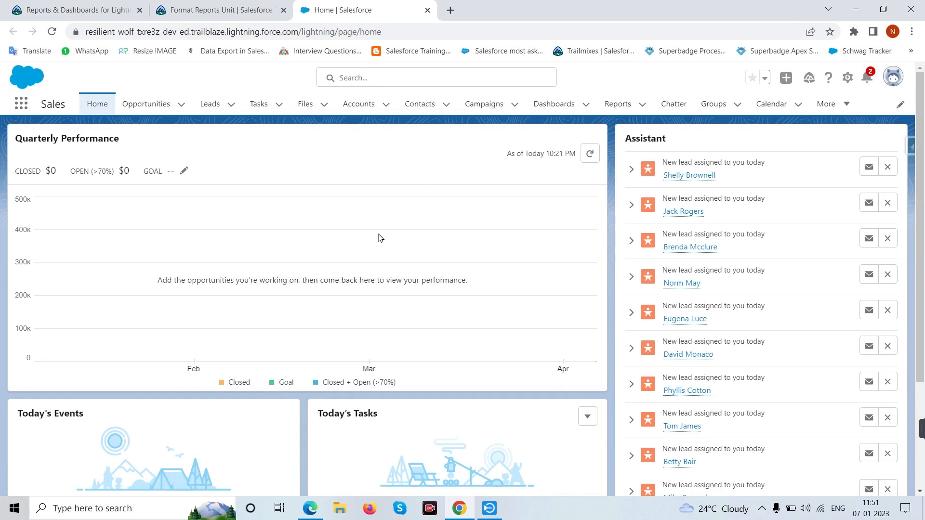
left_click(636, 107)
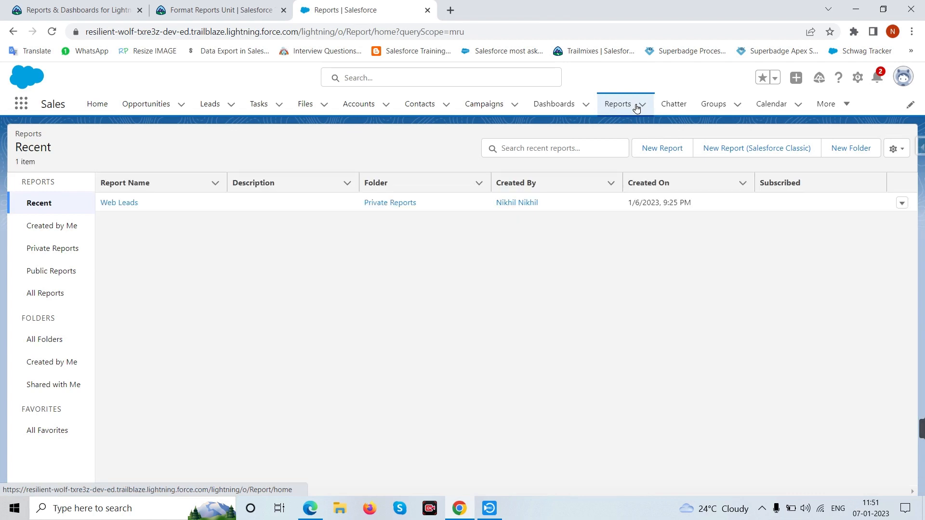
left_click(654, 151)
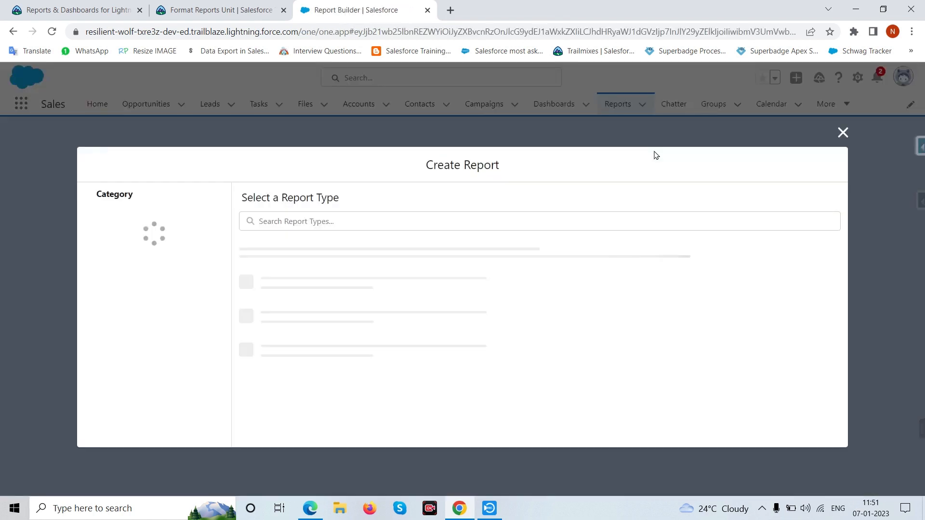
- Copy the report type name Cases from the challenge and paste it into the report type search
left_click(248, 6)
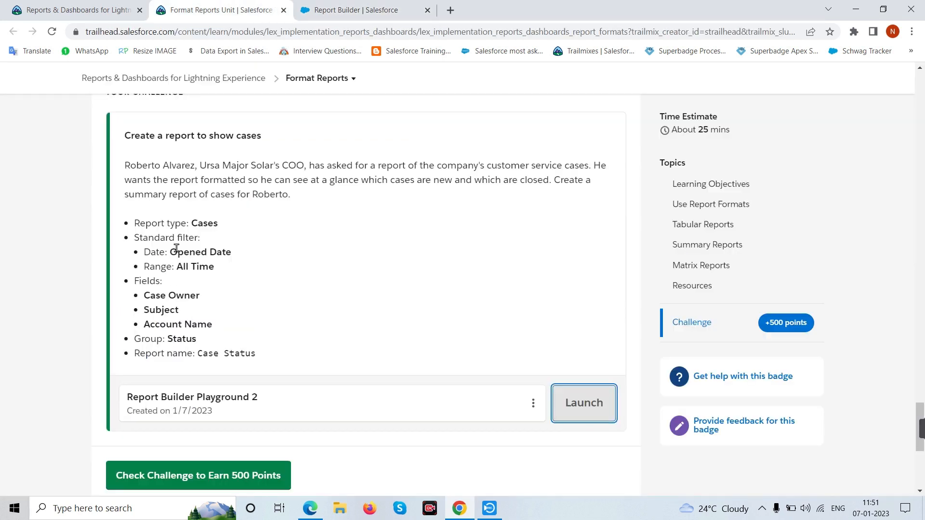
left_click_drag(135, 226, 241, 230)
left_click(220, 230)
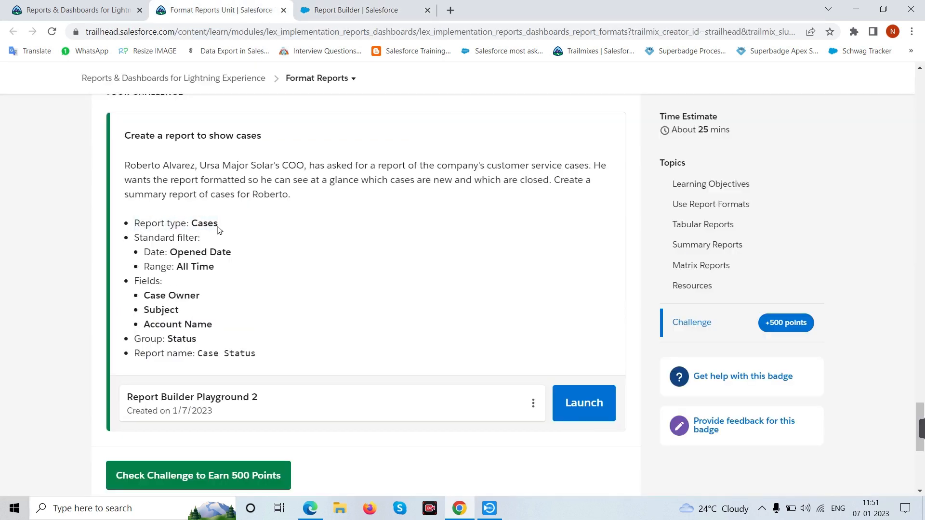
double_click(212, 224)
right_click(213, 224)
left_click(243, 231)
left_click(357, 6)
left_click(347, 223)
right_click(347, 223)
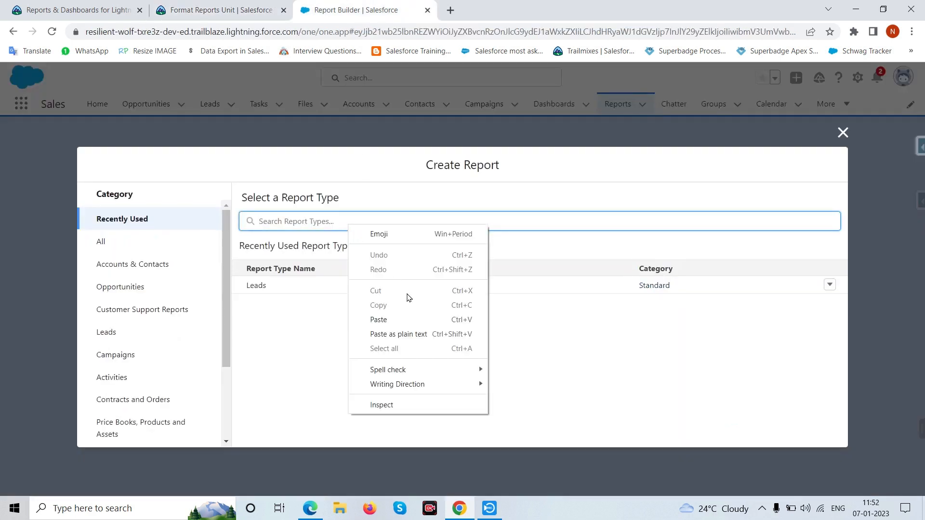
left_click(379, 319)
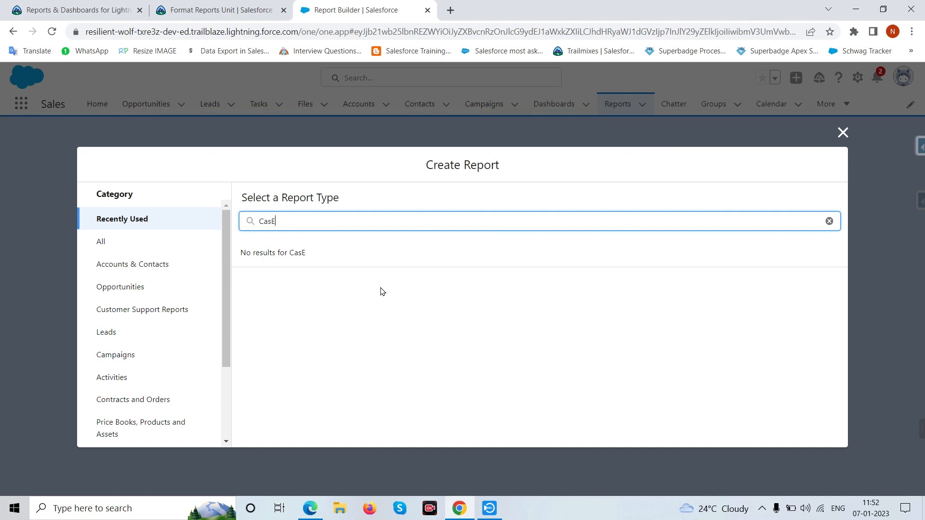
- Try searching the recently used report types for Case, look through the report categories and clear the search
key("Caps_Lock")
scroll(151, 306, "down", 2)
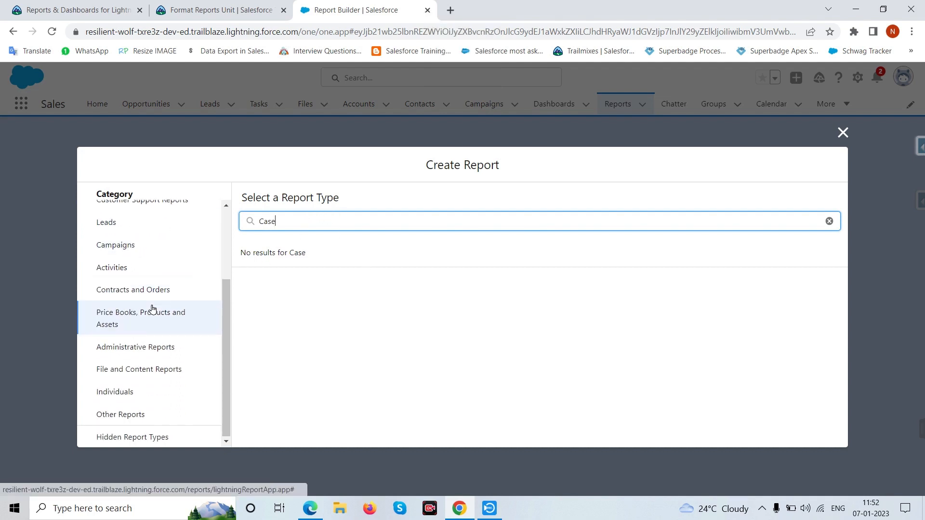
scroll(152, 310, "up", 2)
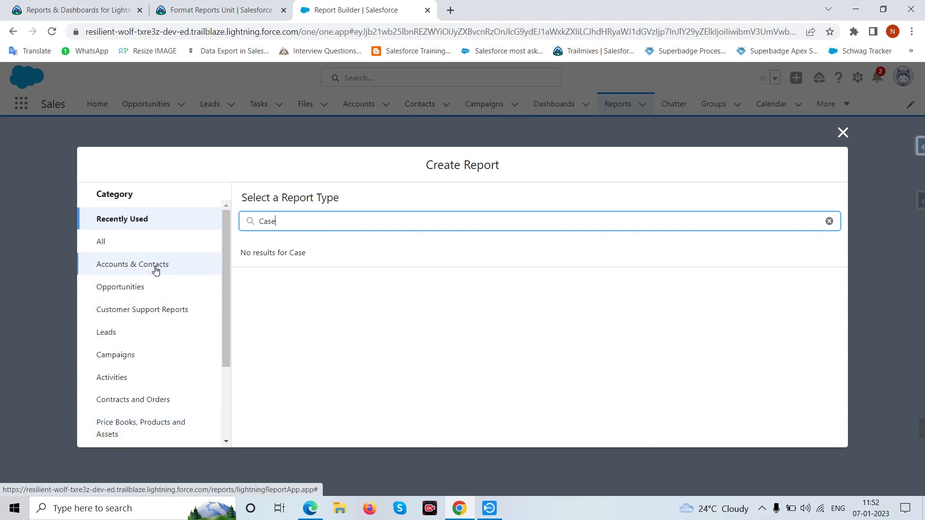
scroll(157, 270, "down", 3)
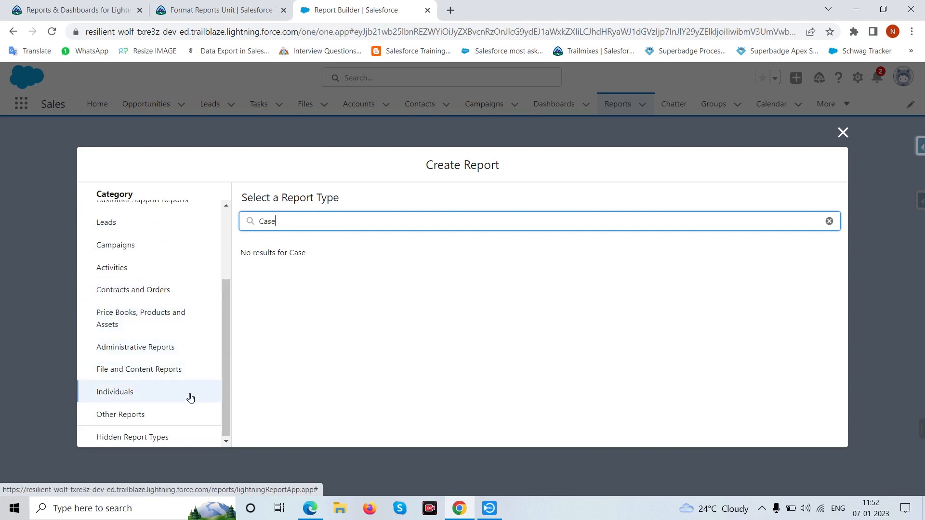
scroll(146, 391, "up", 3)
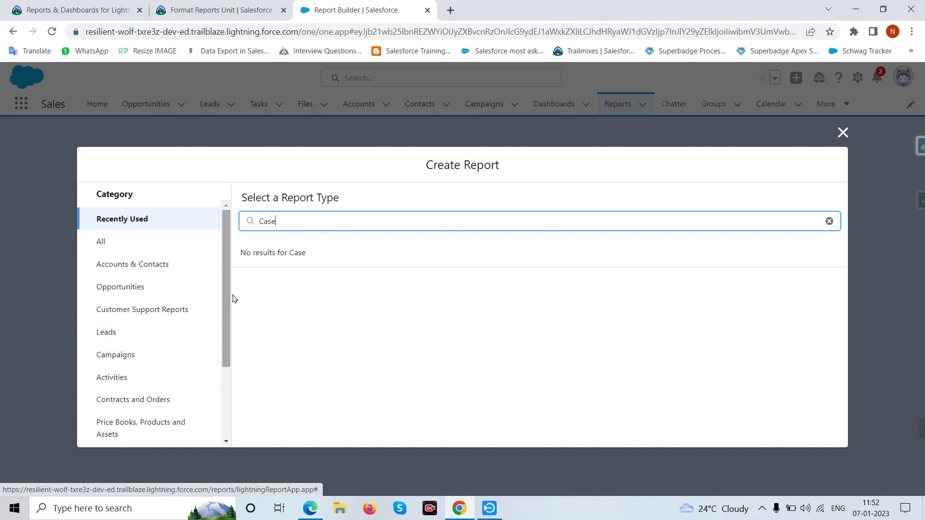
left_click_drag(320, 217, 260, 225)
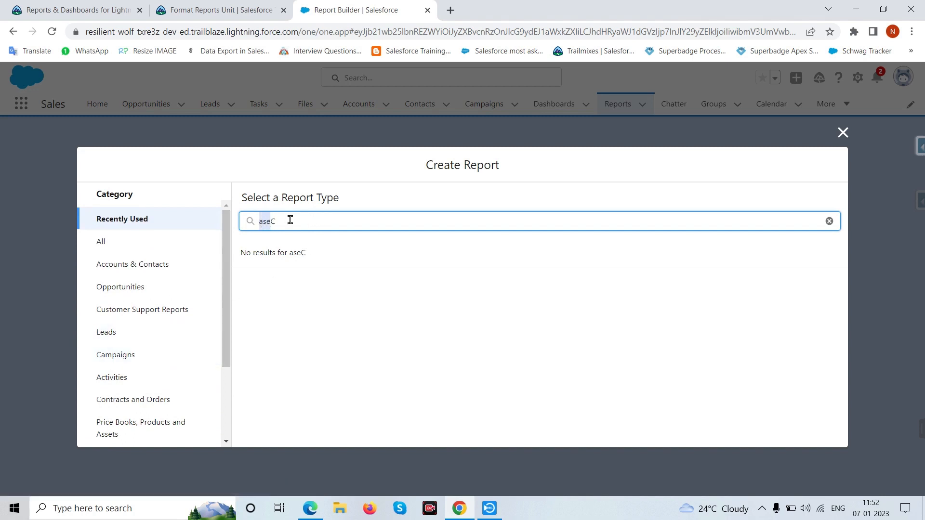
left_click(290, 219)
double_click(270, 223)
key("BackSpace")
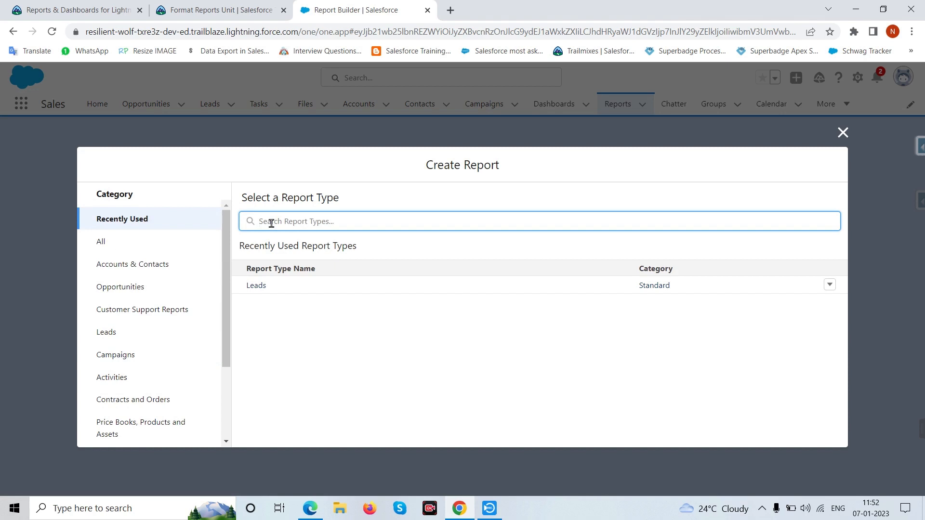
- Search all report types for "case" and start a report with the standard Cases type
type("case")
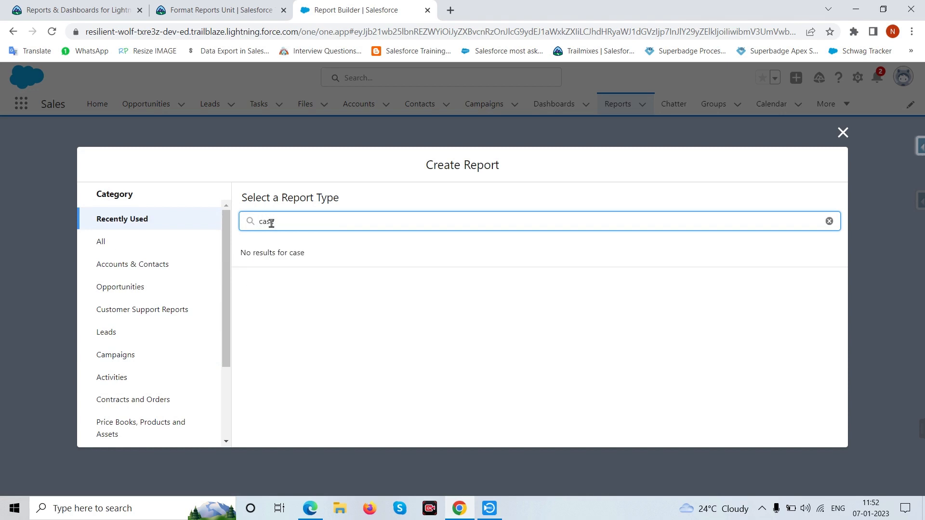
left_click(148, 244)
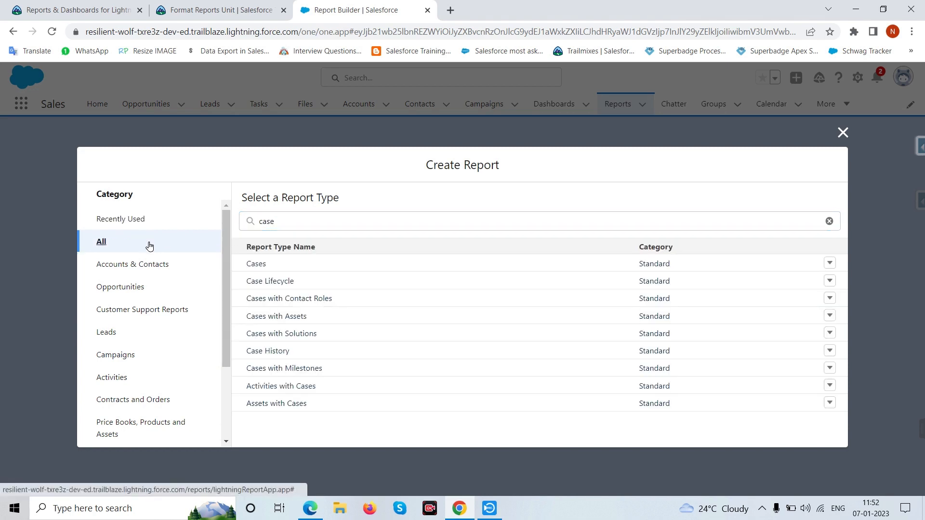
left_click(274, 266)
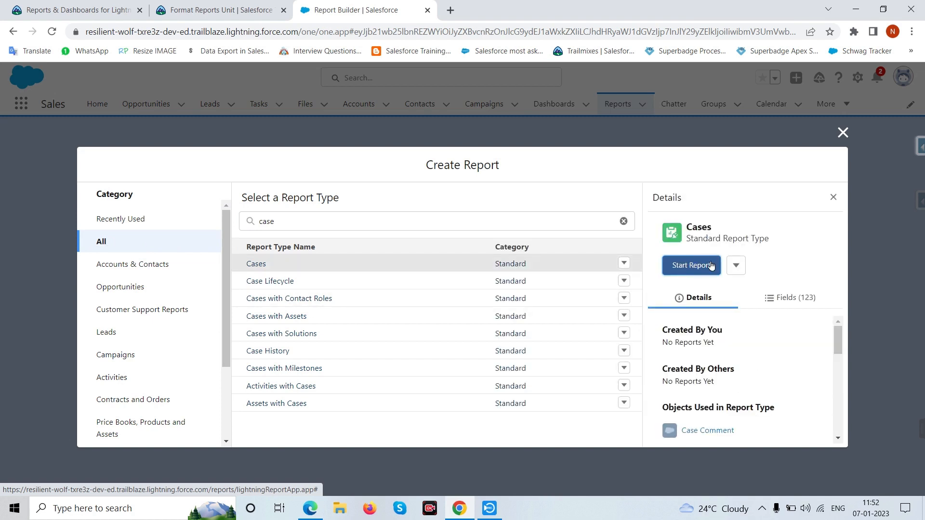
left_click(696, 265)
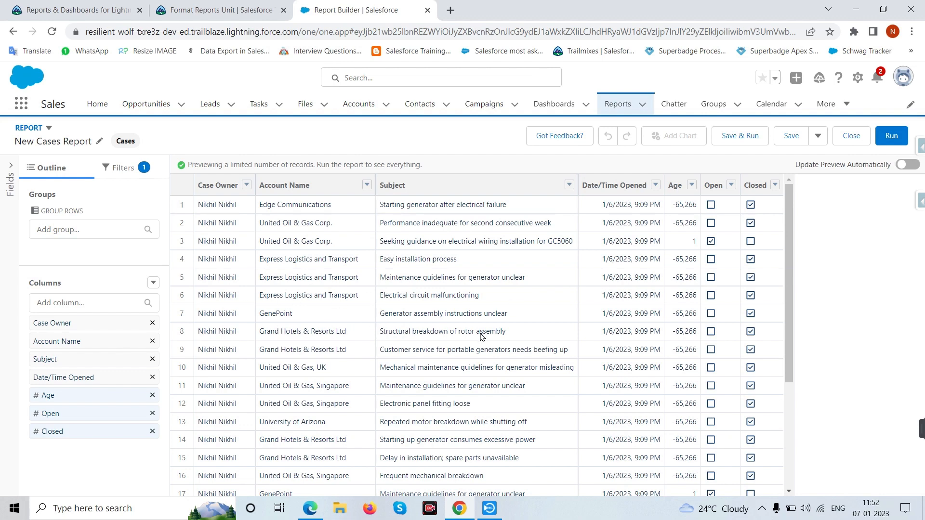
- Read the standard filter requirements in the Trailhead challenge and return to the report builder
left_click(252, 6)
left_click(230, 264)
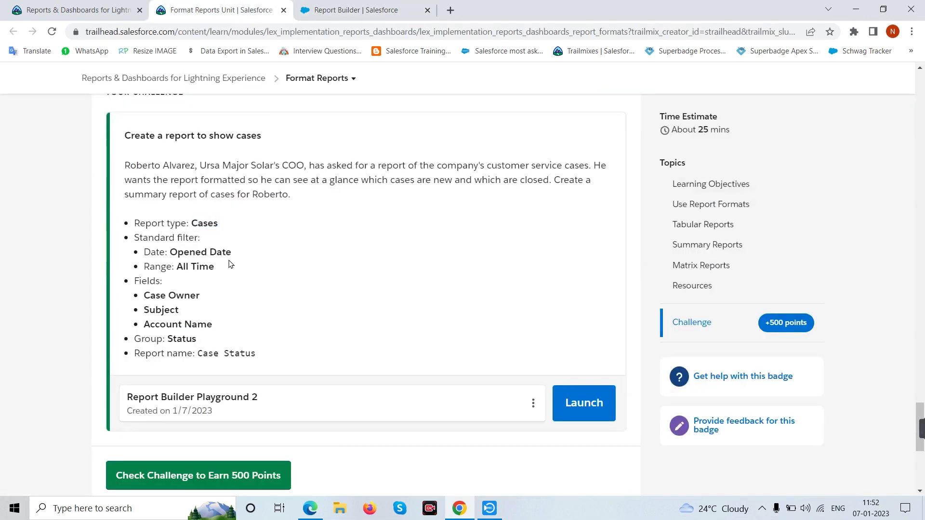
left_click_drag(135, 238, 143, 238)
left_click(134, 237)
left_click_drag(146, 250, 236, 254)
left_click(230, 264)
left_click(359, 8)
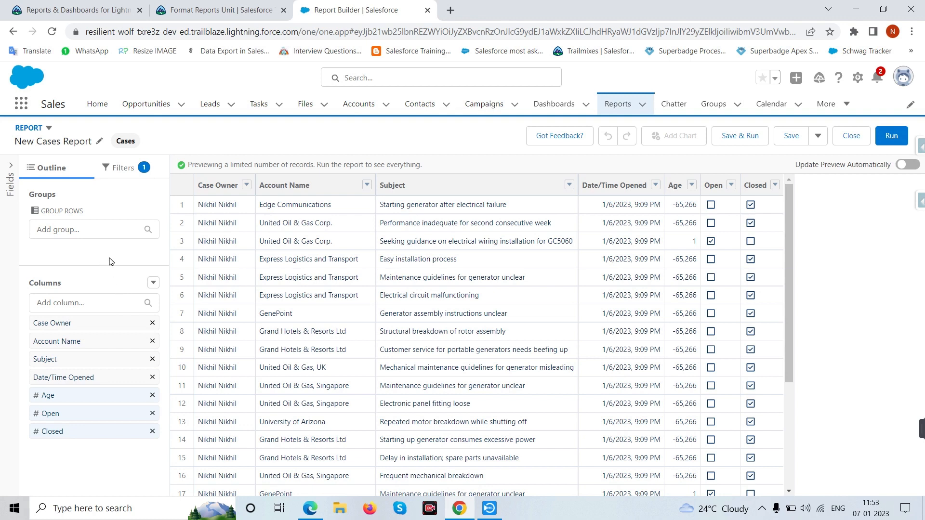
- Apply the standard date filter with Opened Date and the All Time range, and refresh the report preview
left_click(127, 172)
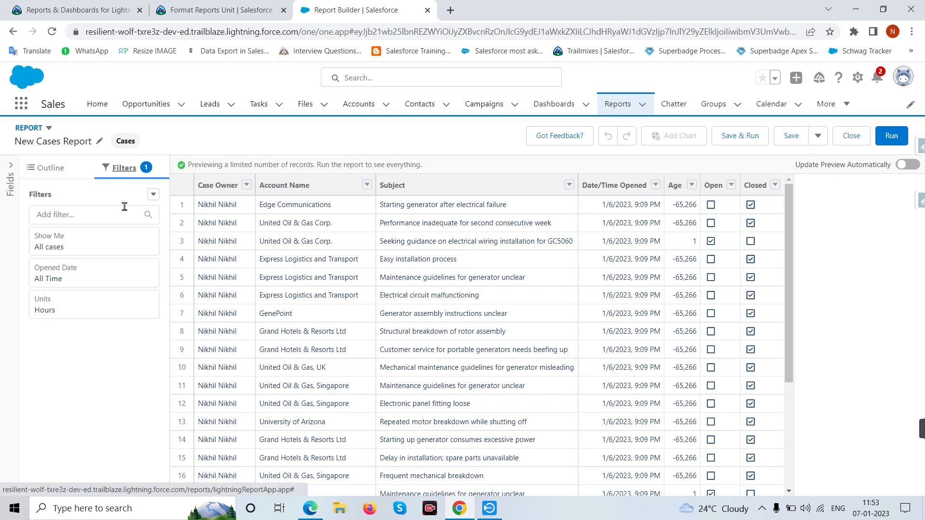
left_click(71, 280)
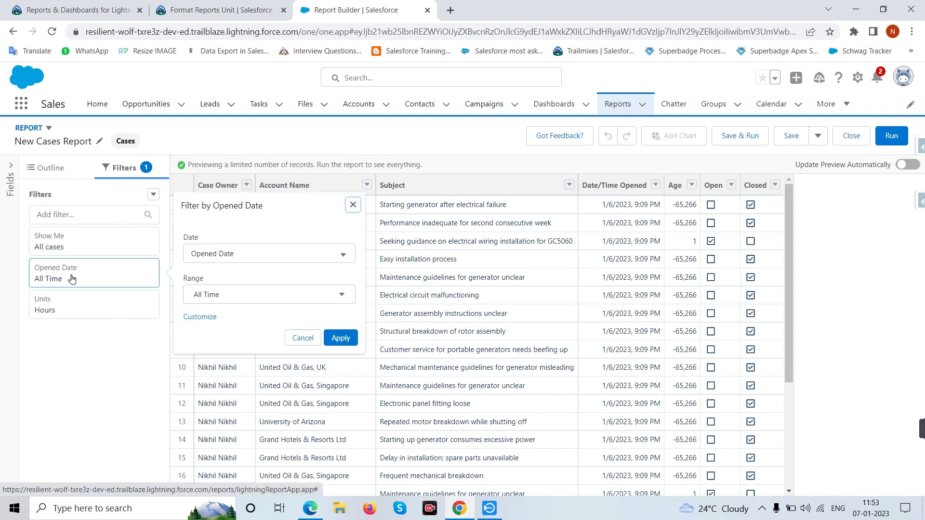
left_click(249, 257)
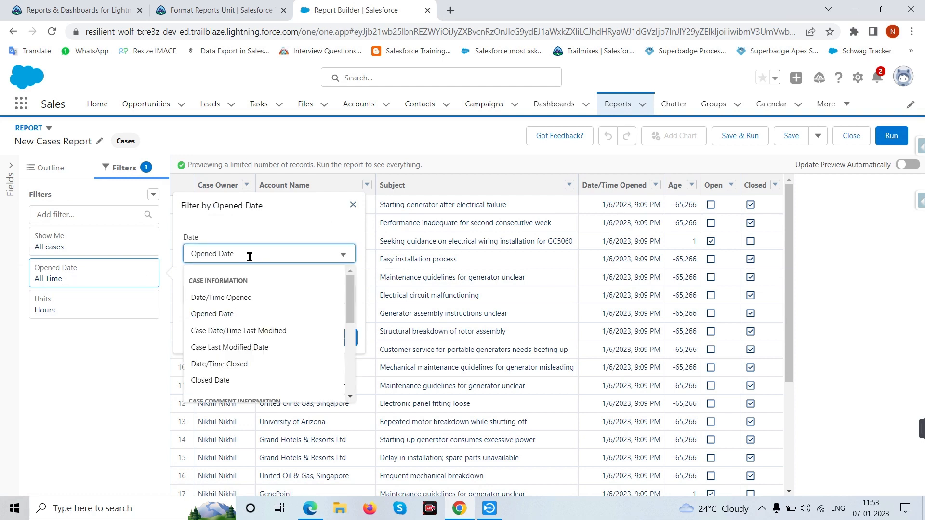
left_click_drag(274, 255, 191, 253)
left_click(311, 237)
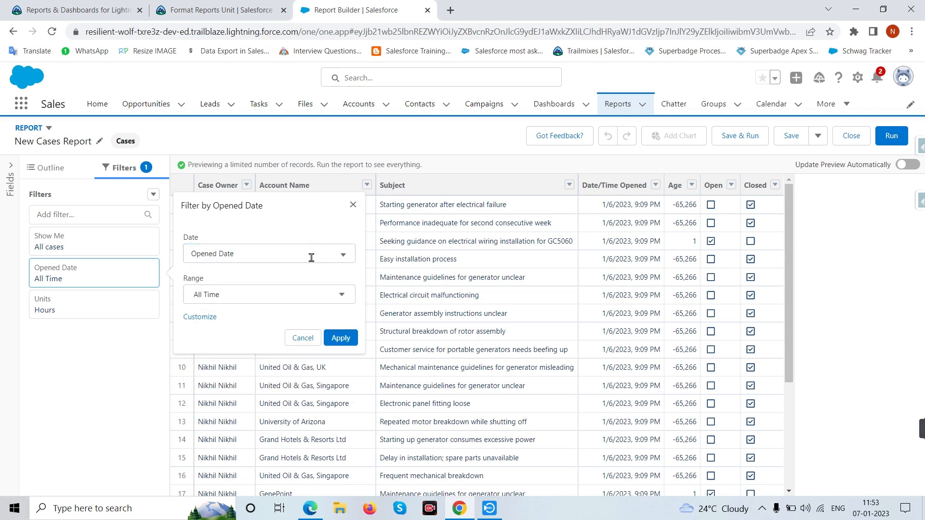
left_click(289, 294)
left_click(260, 317)
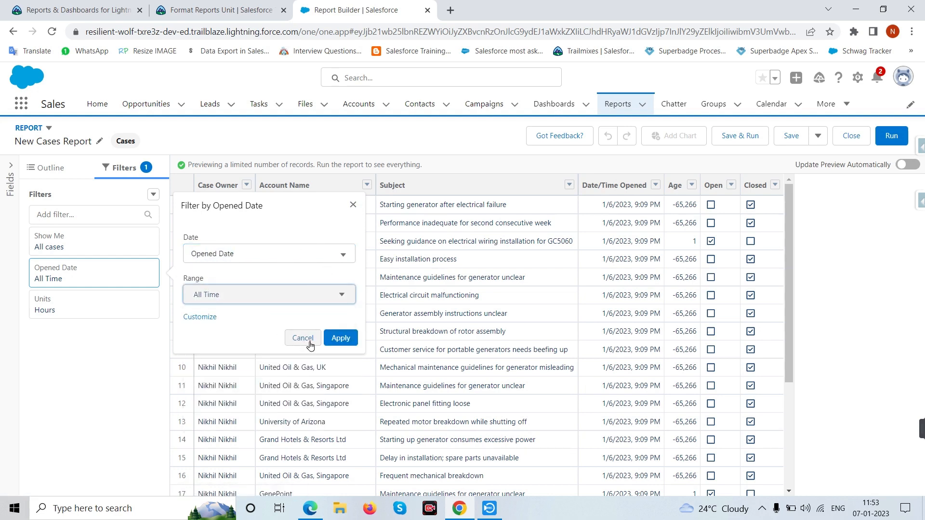
left_click(340, 333)
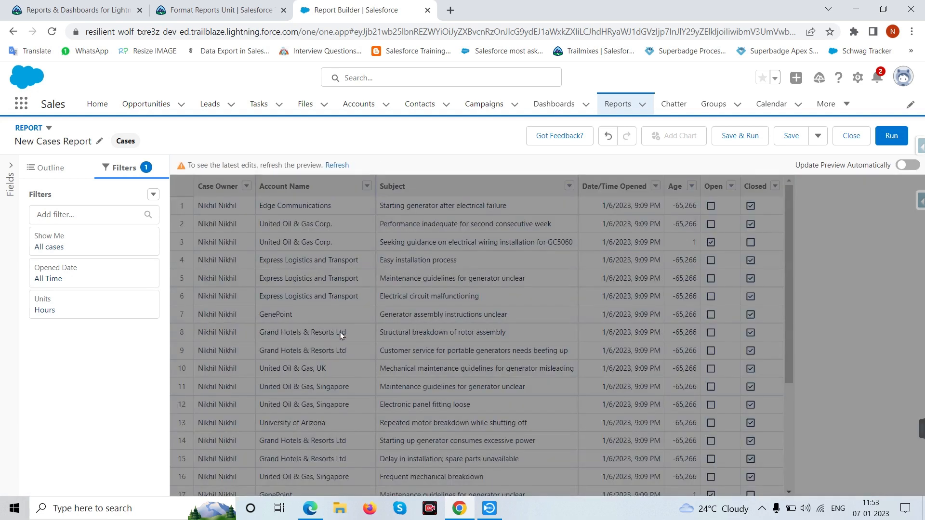
left_click(332, 166)
- Check the fields required by the Trailhead challenge against the columns in the report's outline
left_click(212, 10)
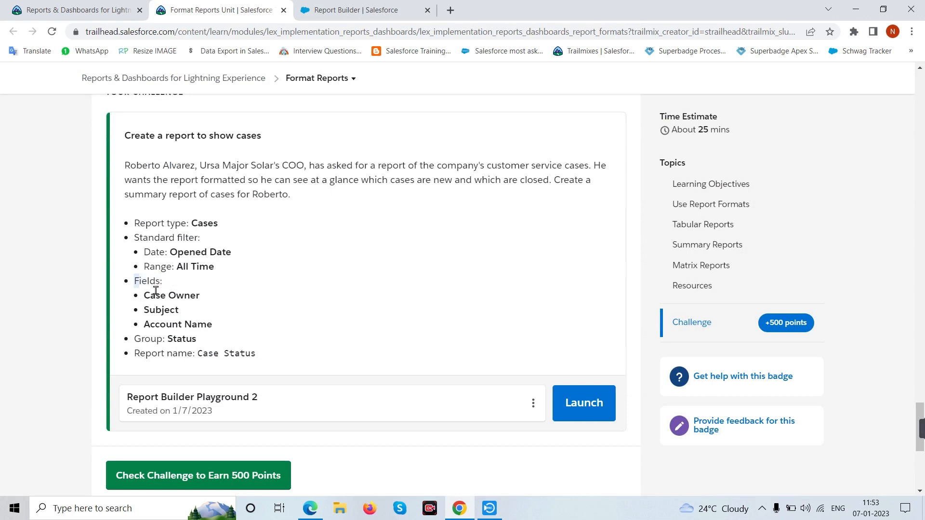
left_click_drag(145, 296, 213, 325)
left_click(259, 314)
left_click(357, 9)
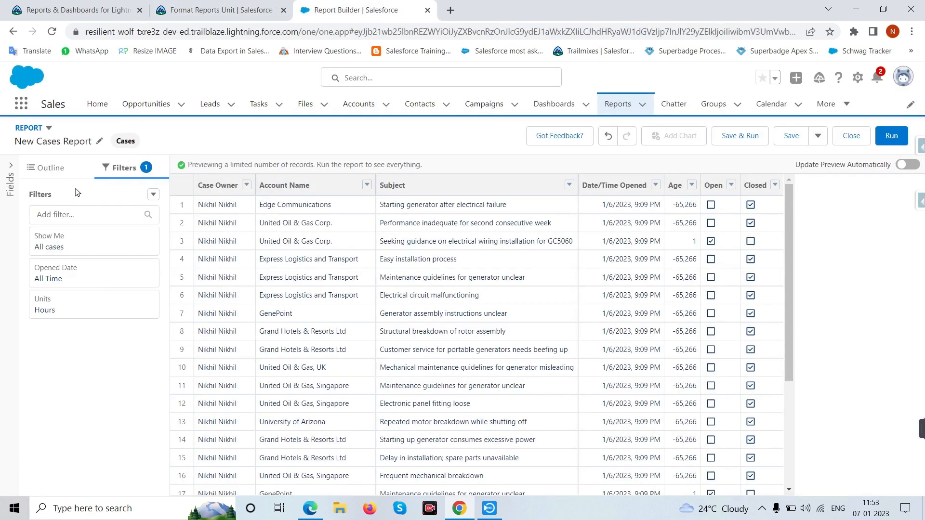
left_click(63, 172)
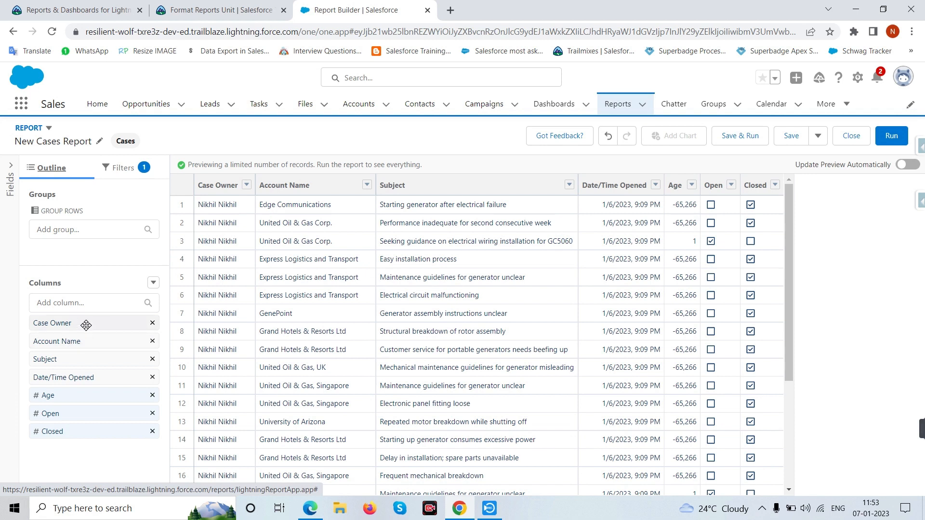
left_click(135, 167)
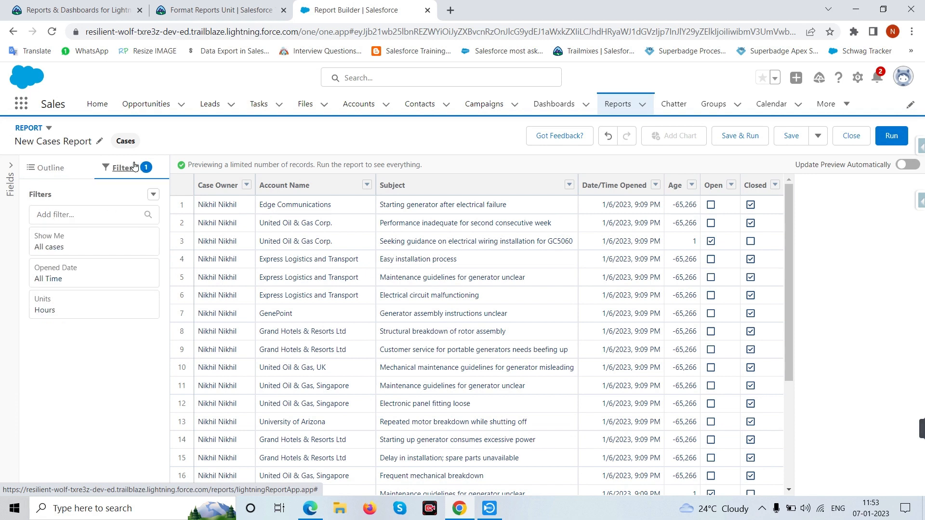
left_click(86, 211)
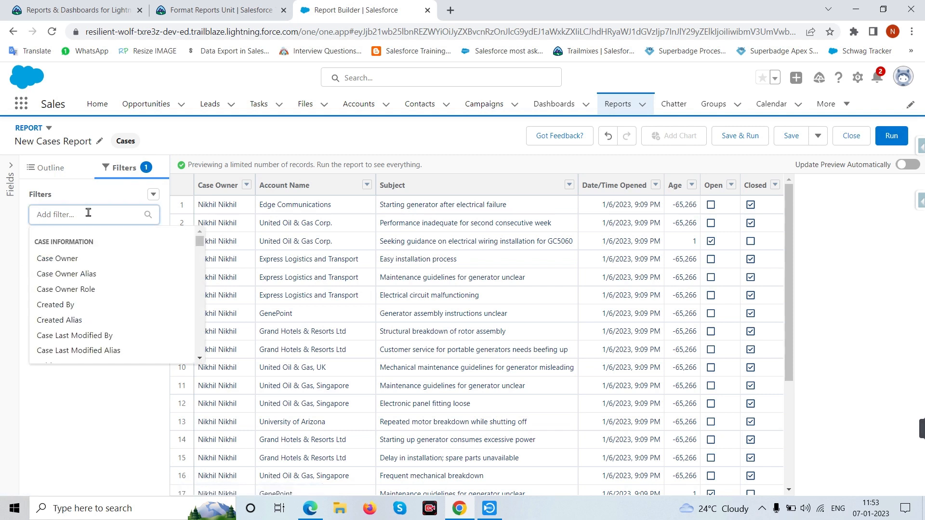
left_click(86, 258)
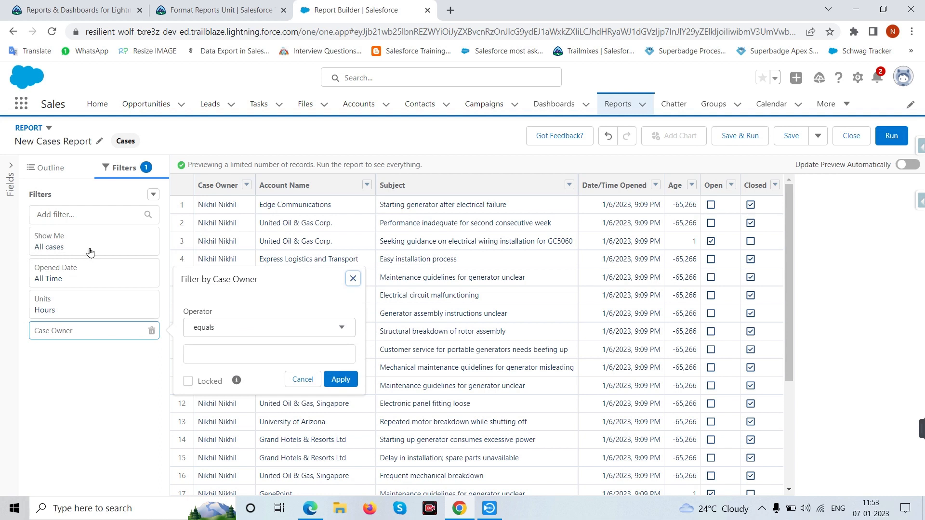
left_click(107, 213)
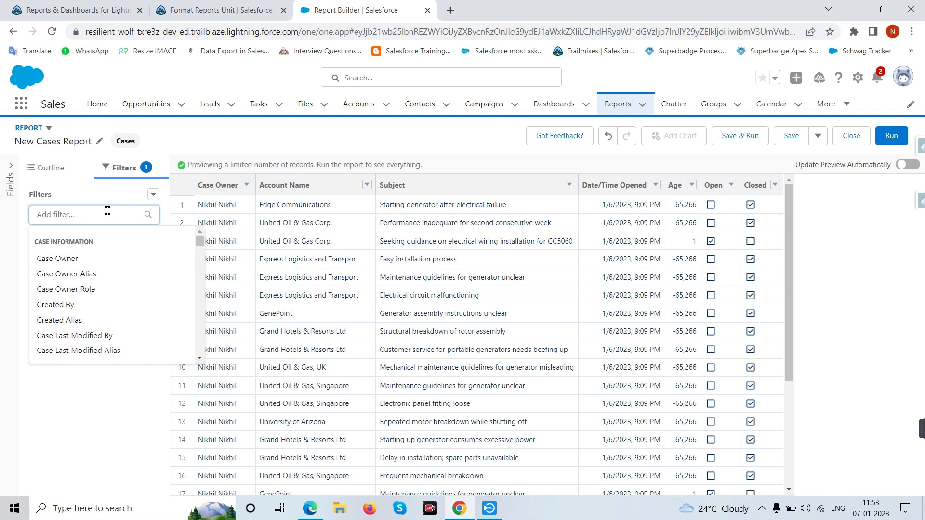
left_click(204, 6)
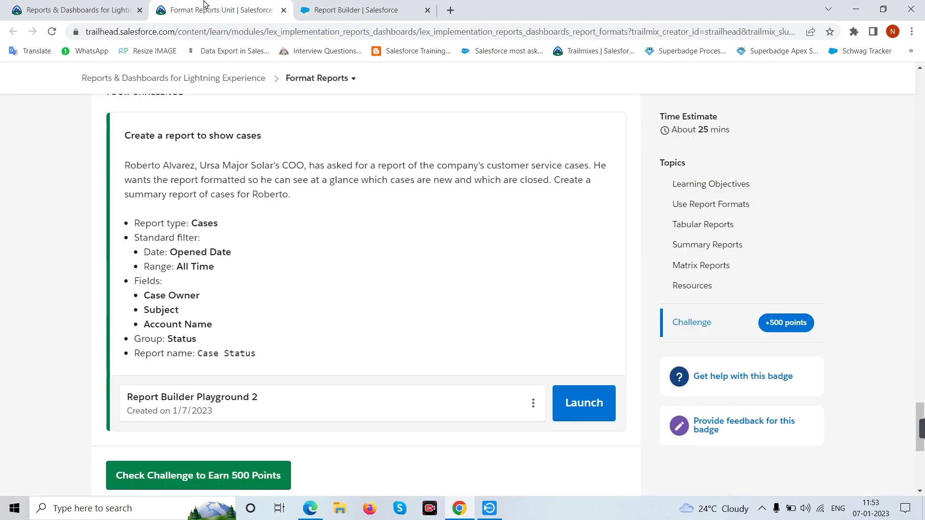
left_click(345, 7)
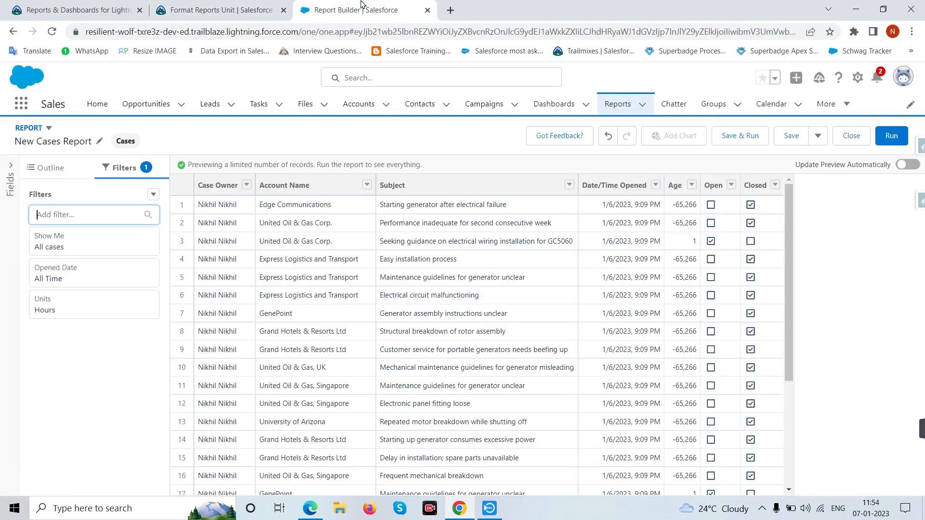
left_click(78, 213)
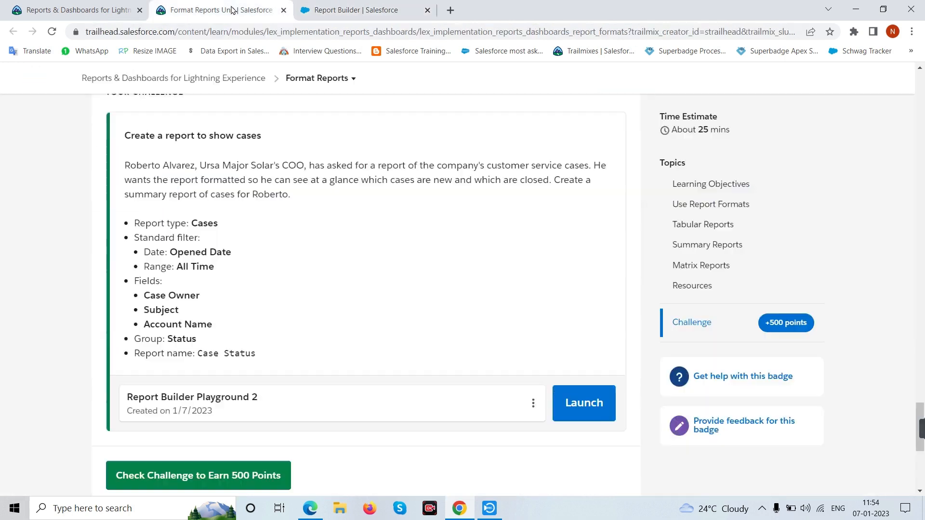
left_click(212, 10)
left_click(346, 7)
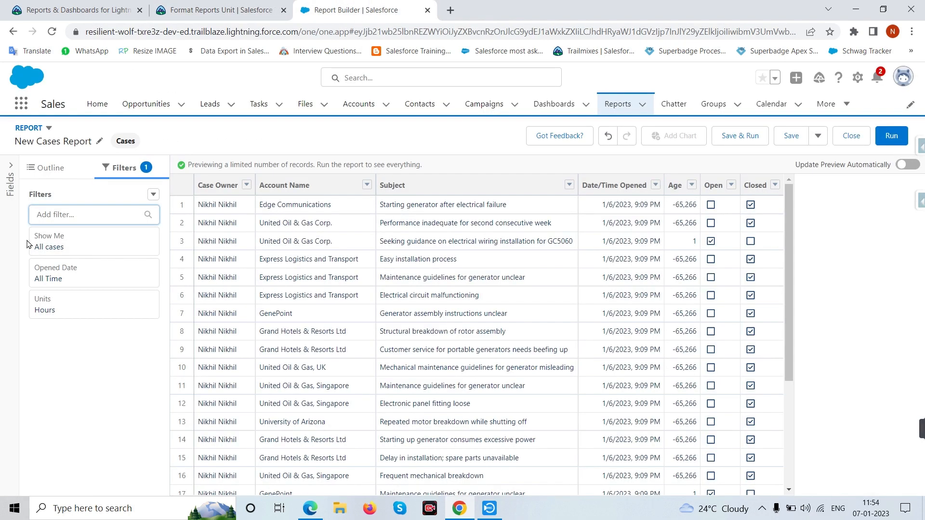
left_click(60, 217)
type("sub")
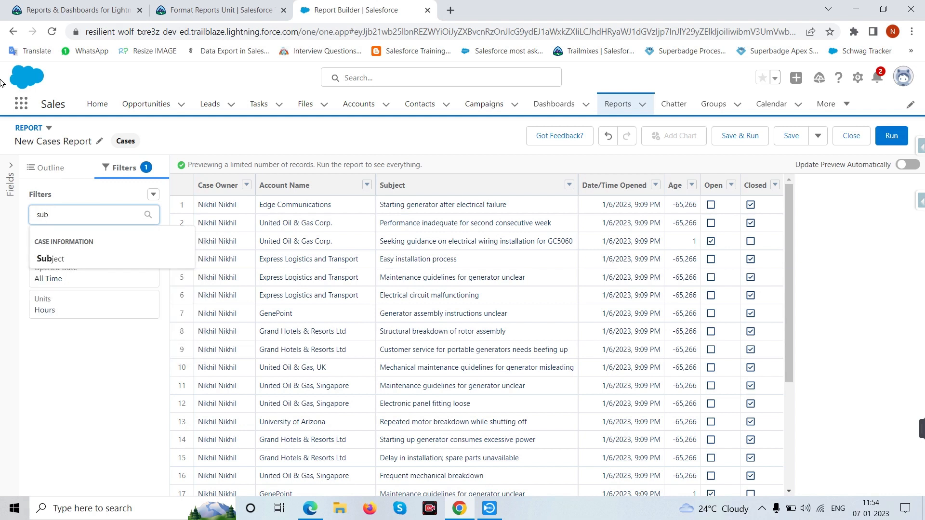
left_click(89, 258)
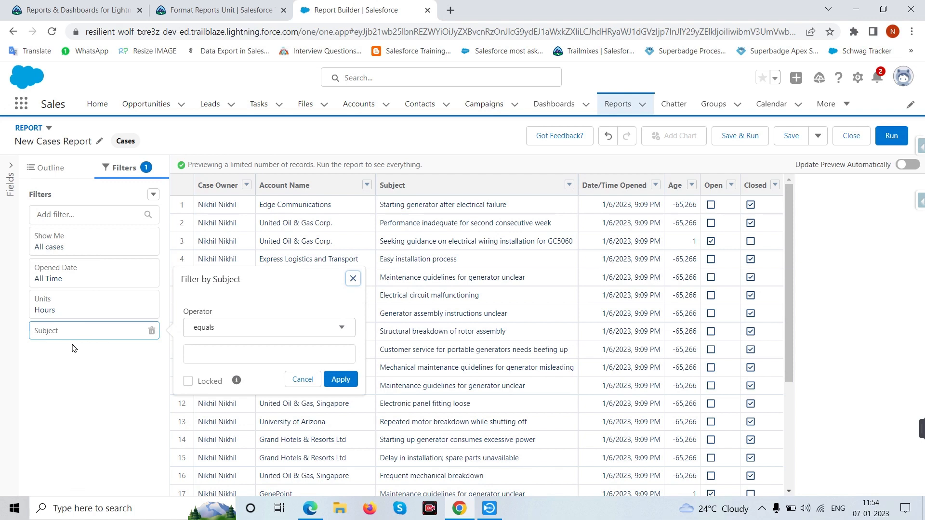
left_click(54, 168)
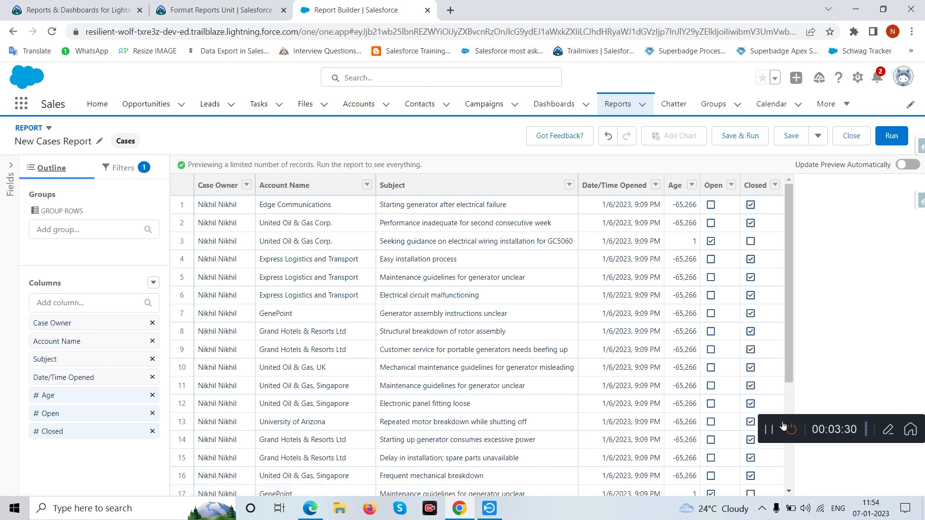
mouse_move(922, 430)
left_click(773, 432)
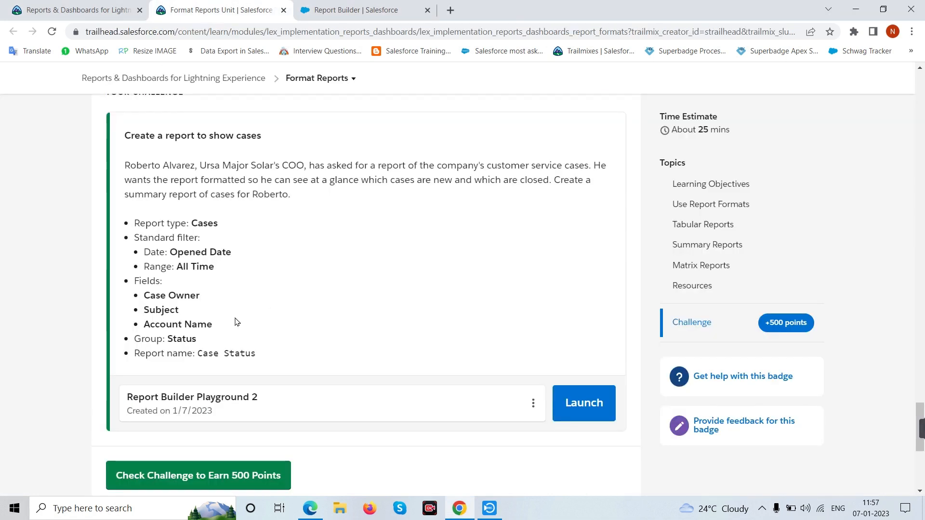
- Compare the challenge's required fields Case Owner, Subject and Account Name with the columns in the report outline
left_click_drag(148, 295, 220, 299)
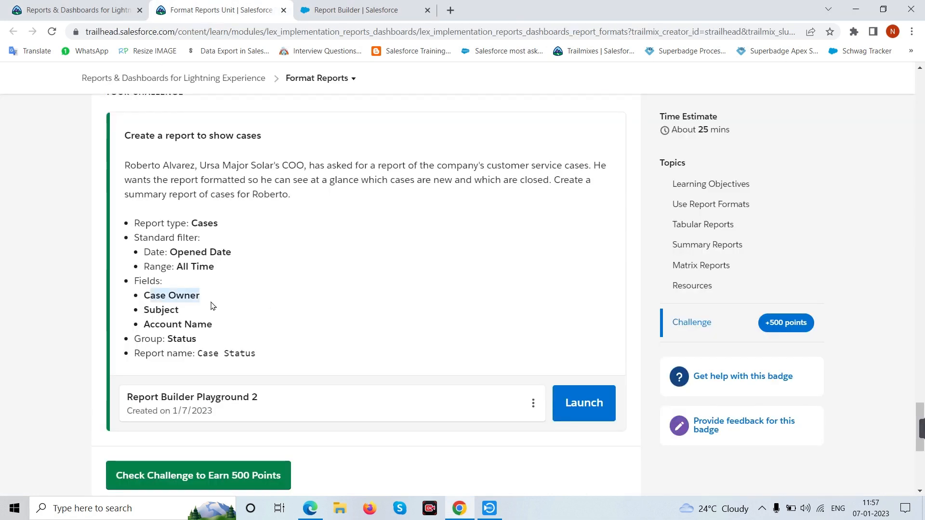
left_click(371, 8)
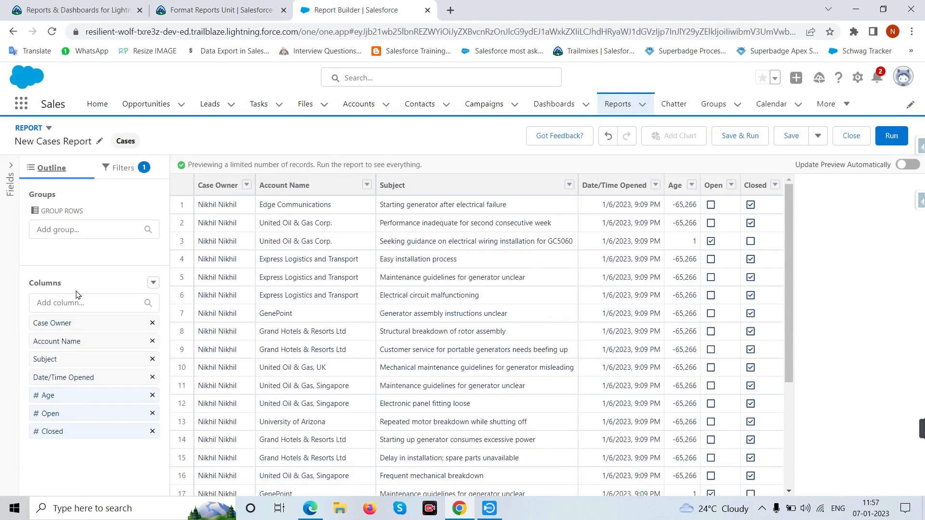
left_click(60, 322)
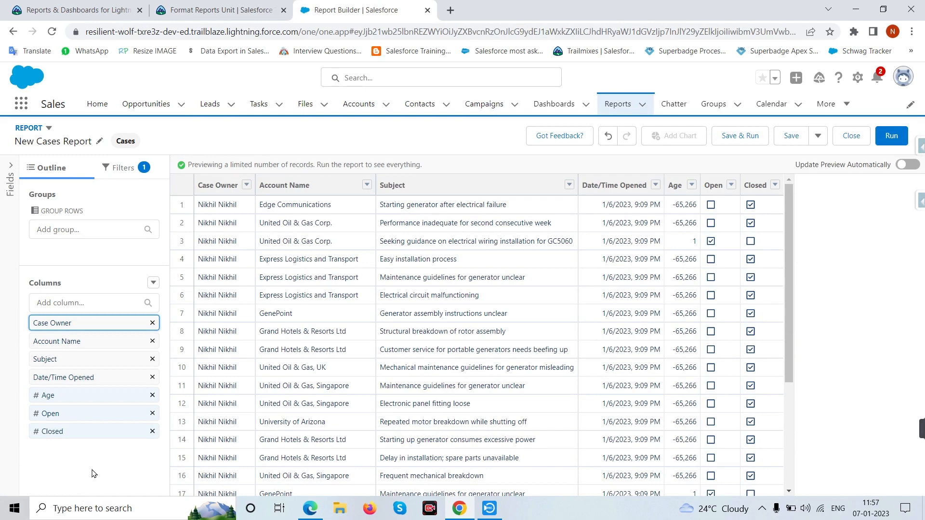
left_click(227, 10)
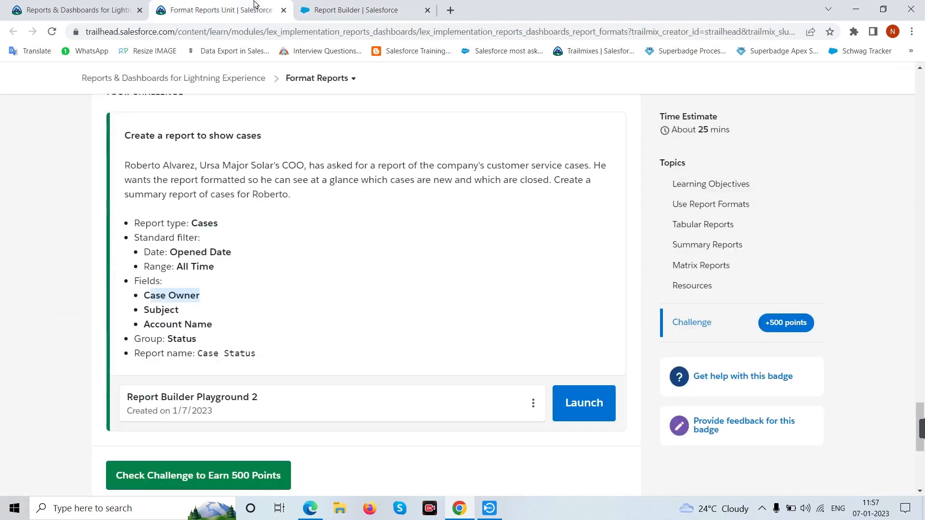
left_click_drag(144, 311, 182, 319)
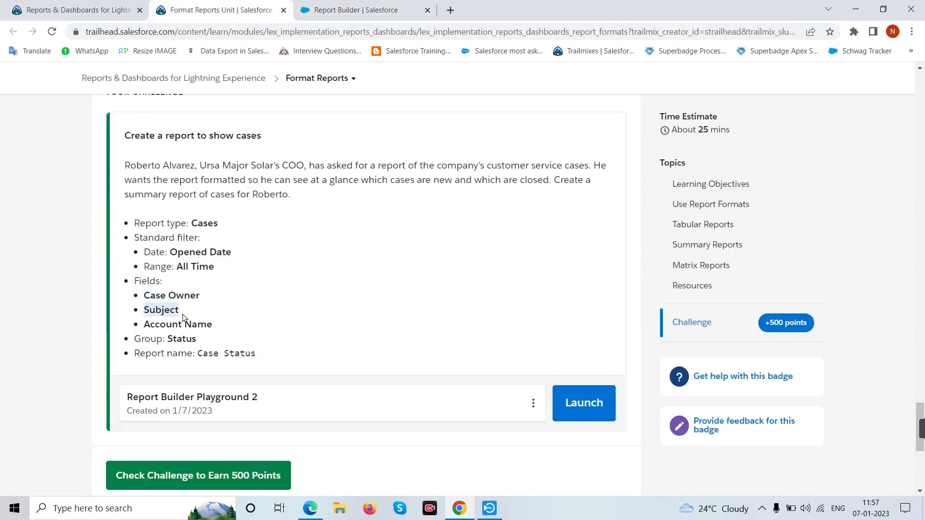
left_click(337, 10)
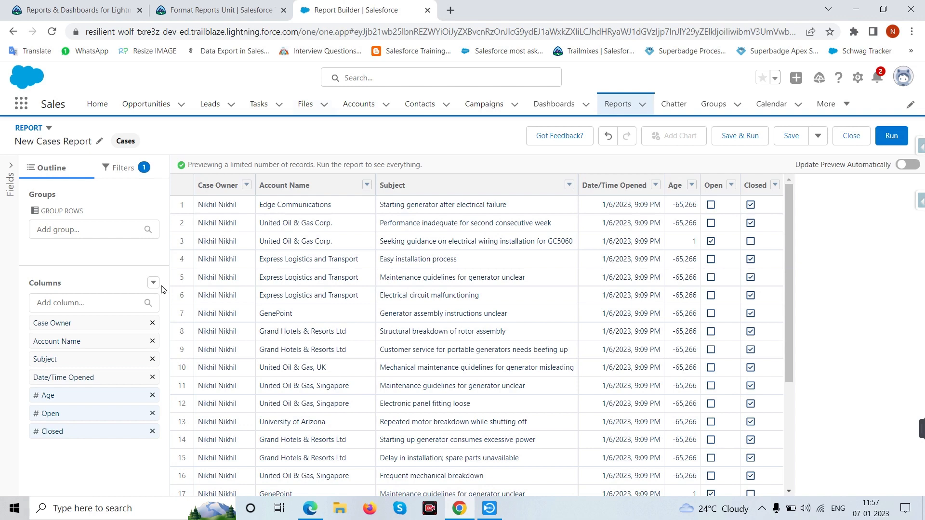
left_click(124, 357)
key("ctrl+shift+Tab")
left_click_drag(144, 324, 215, 324)
left_click(336, 8)
- Remove the Date/Time Opened, Age, Open and Closed columns from the report and refresh the preview
left_click(152, 377)
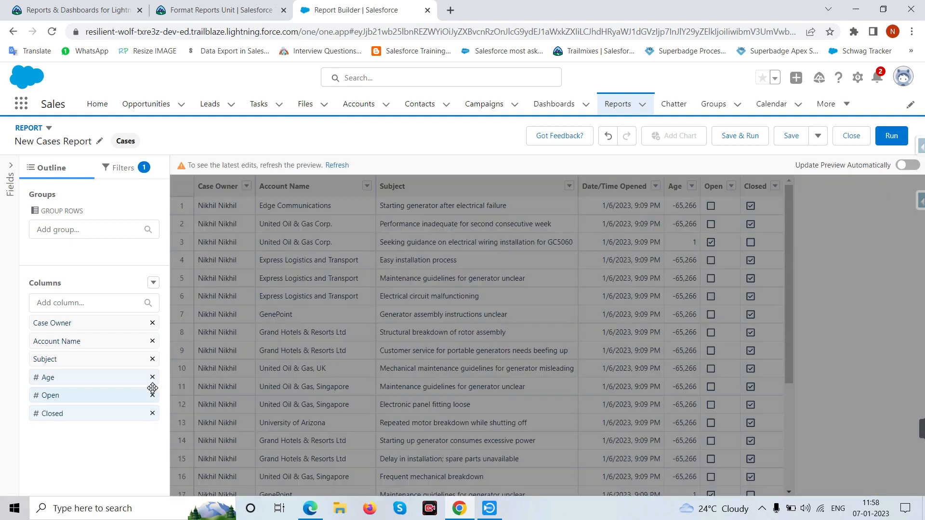
left_click(152, 378)
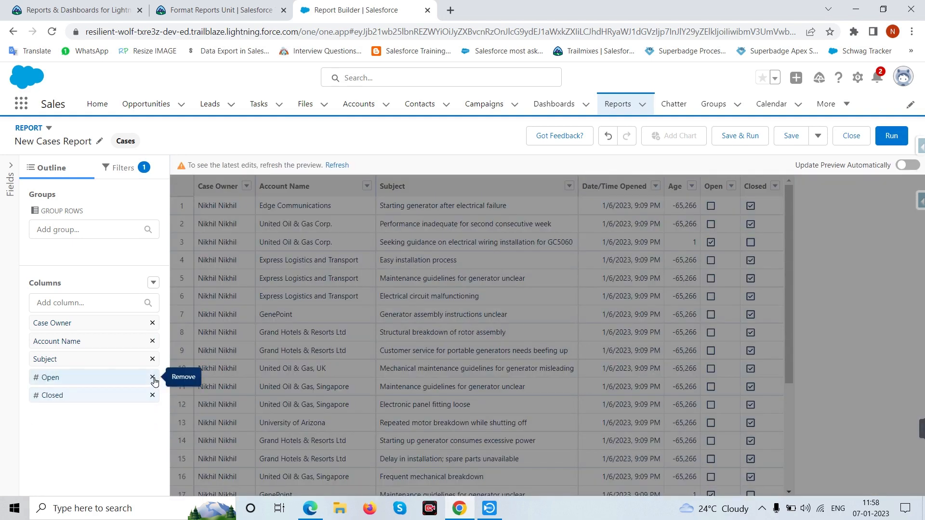
left_click(152, 378)
left_click(152, 378)
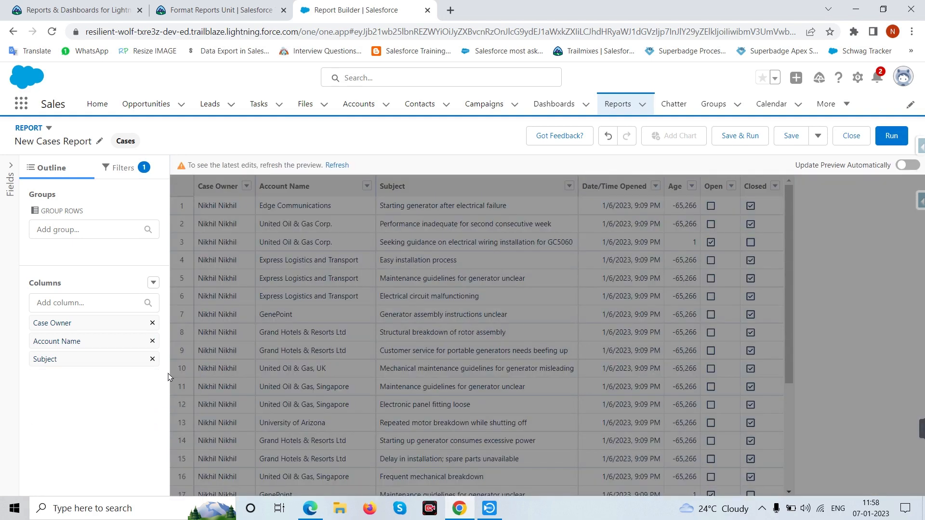
left_click(337, 165)
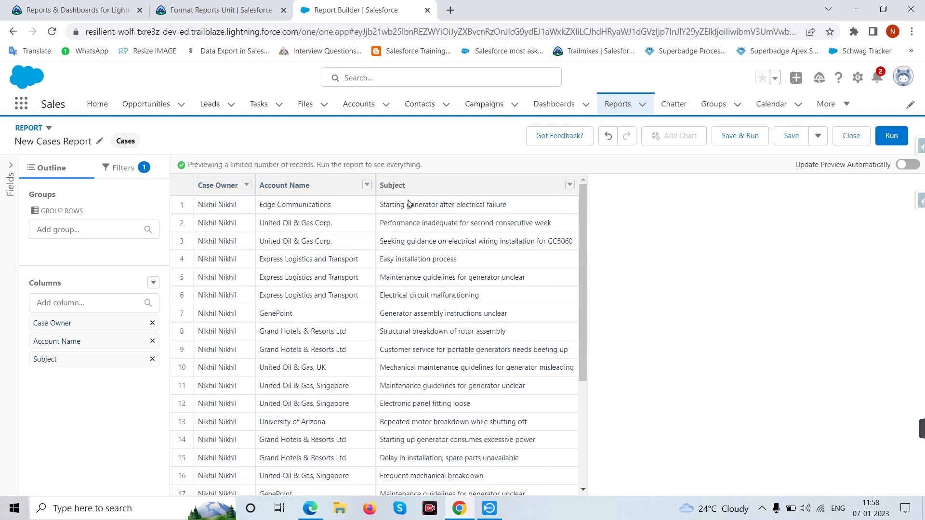
- Look up the required grouping in the Trailhead challenge, group the report rows by Status and refresh the preview
left_click(263, 6)
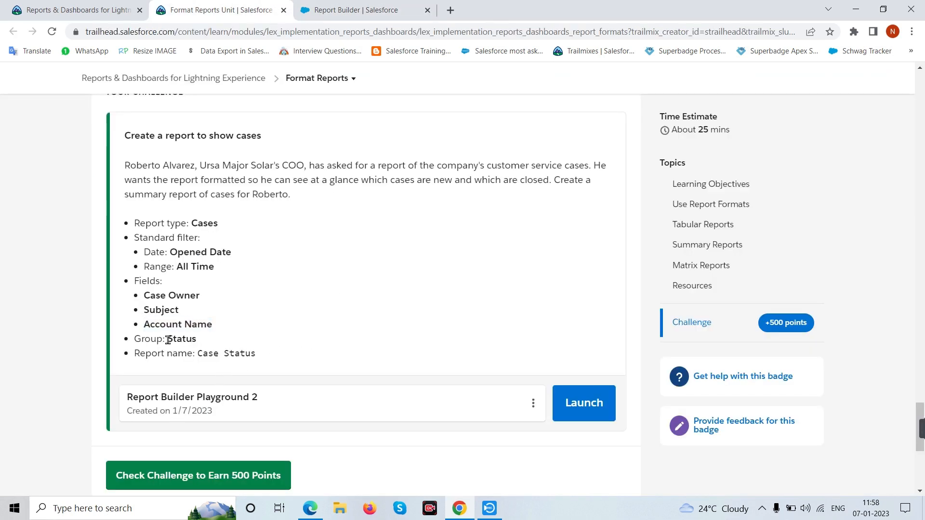
left_click_drag(167, 341, 205, 343)
left_click(380, 10)
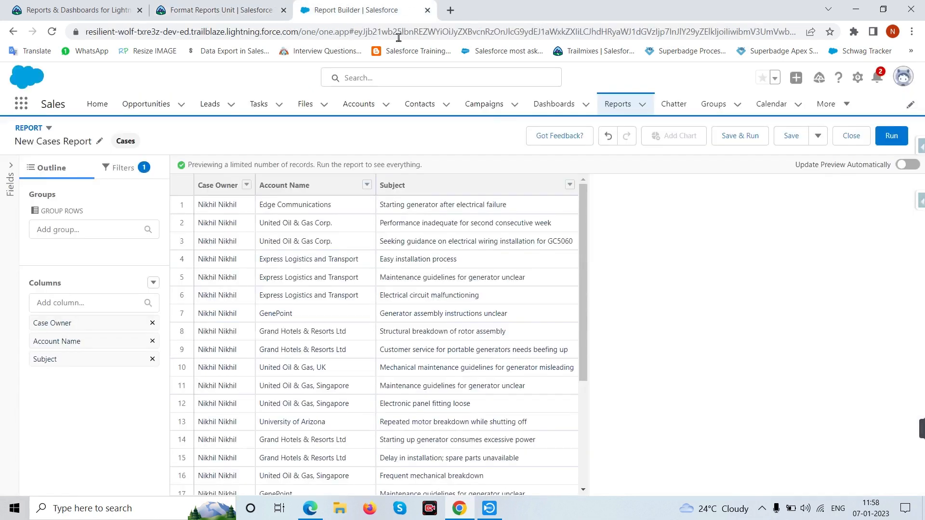
left_click(100, 229)
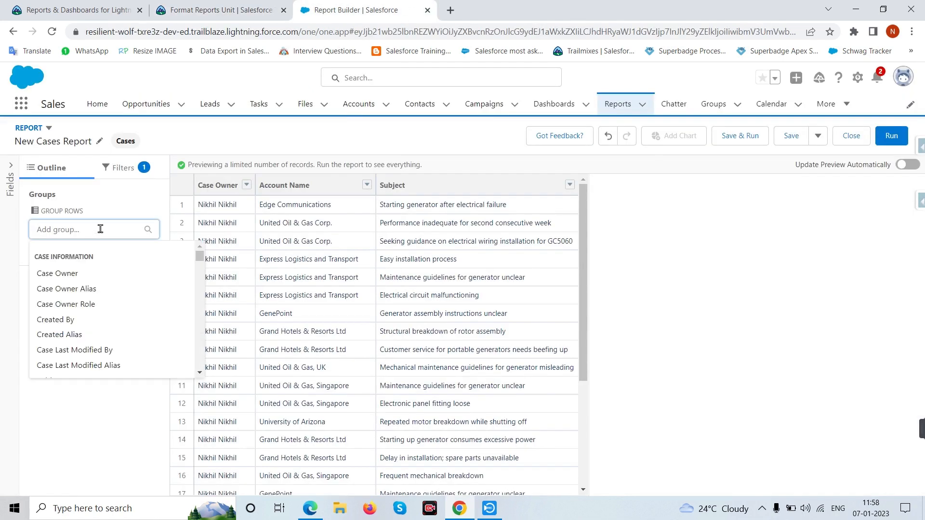
type("stat")
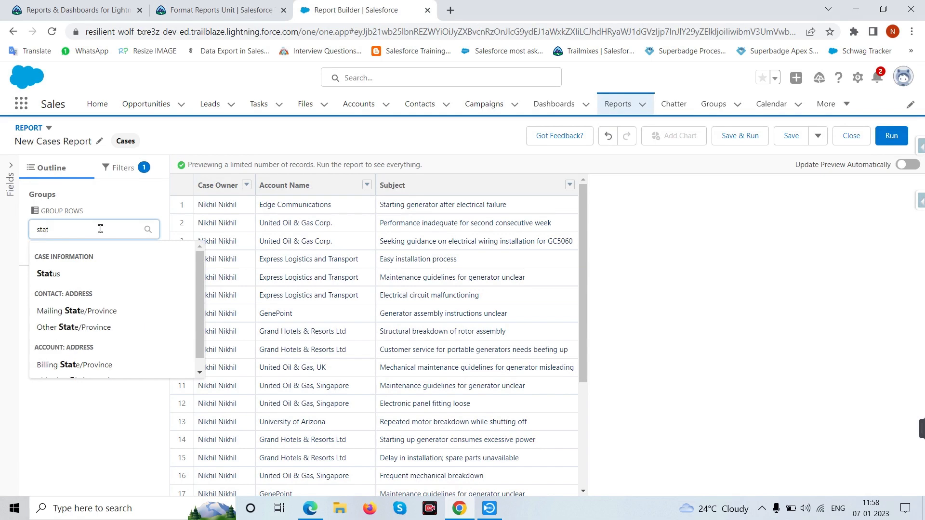
left_click(91, 274)
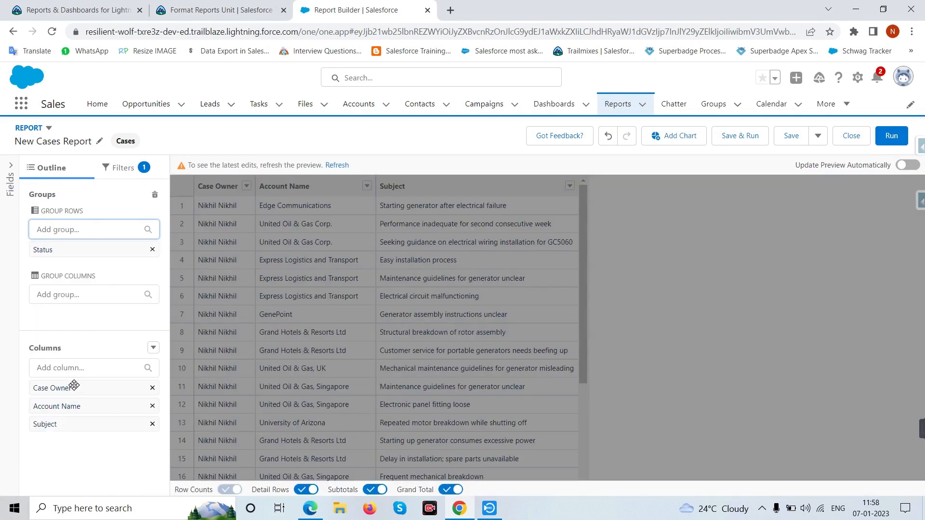
left_click(343, 165)
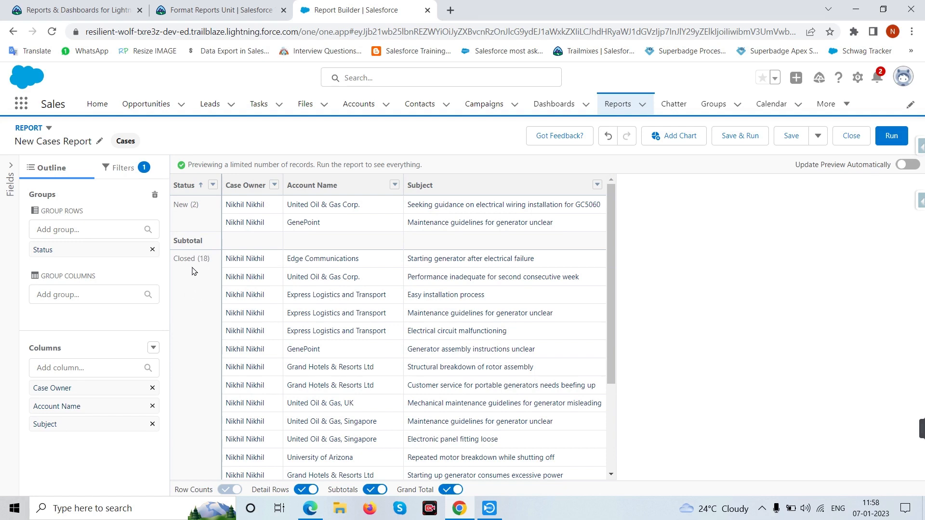
- Copy the required report name from the Trailhead challenge and save the report as Case Status in Private Reports
left_click(281, 6)
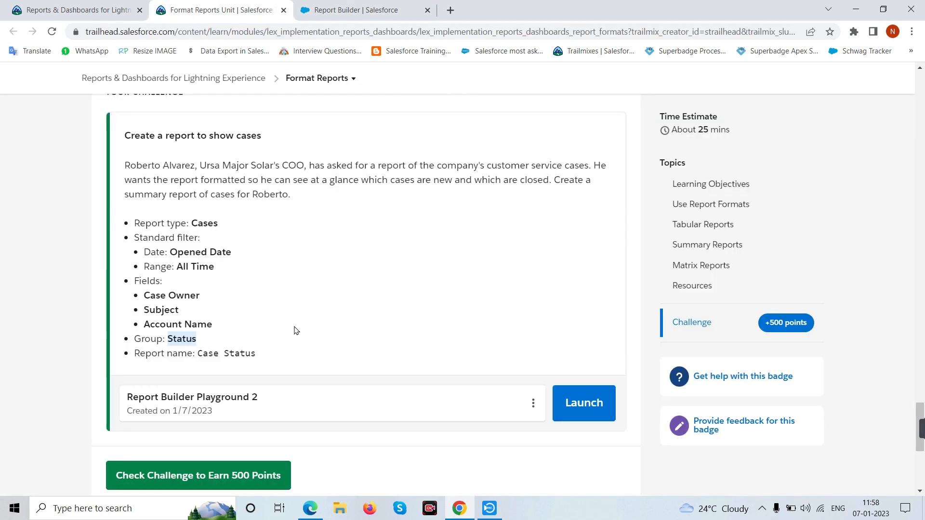
left_click_drag(198, 353, 269, 357)
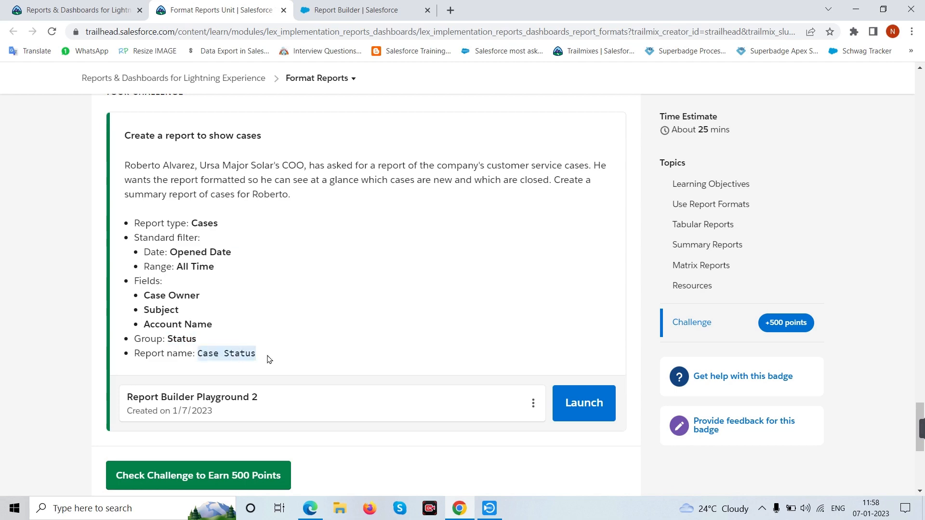
right_click(254, 352)
left_click(286, 360)
left_click(405, 14)
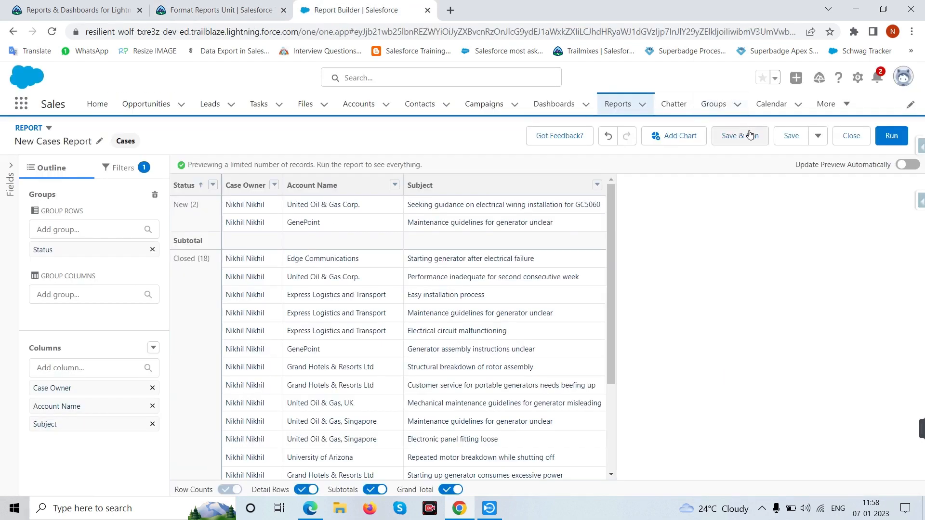
left_click(790, 136)
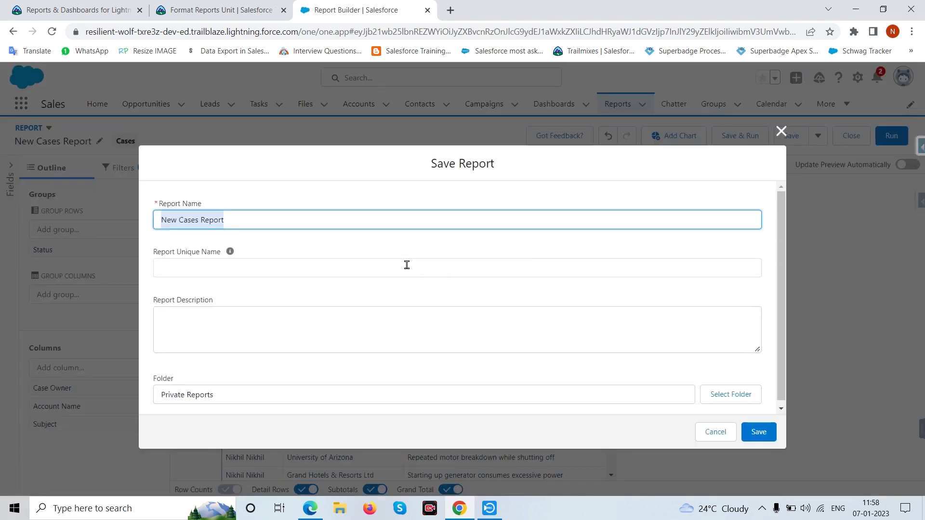
right_click(209, 221)
left_click(263, 285)
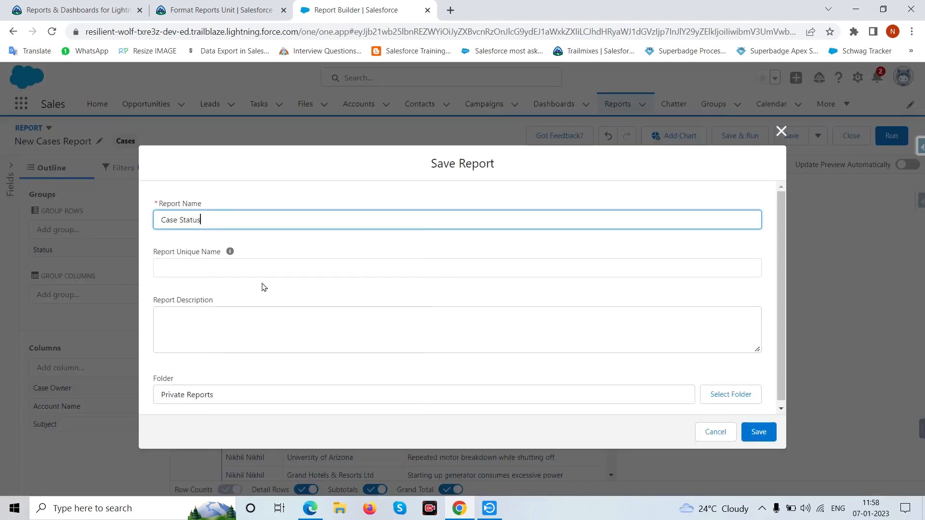
left_click(240, 288)
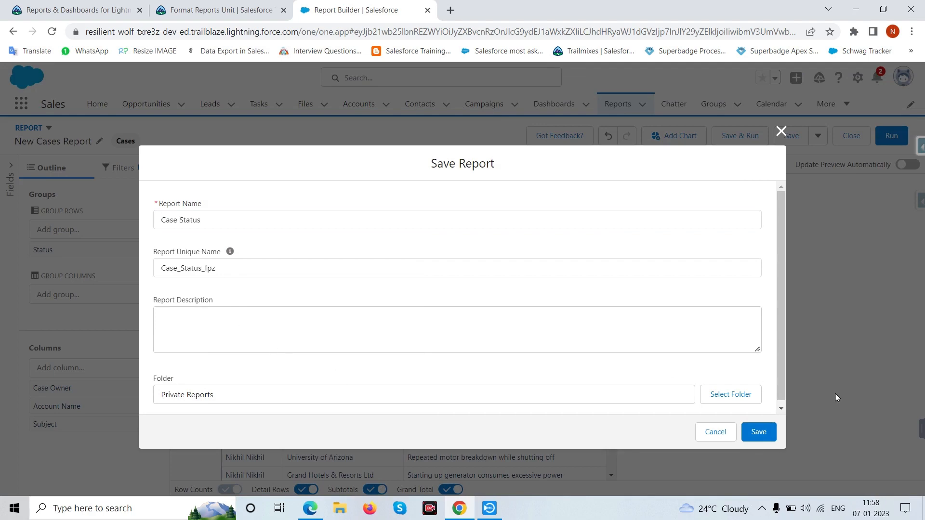
left_click(751, 433)
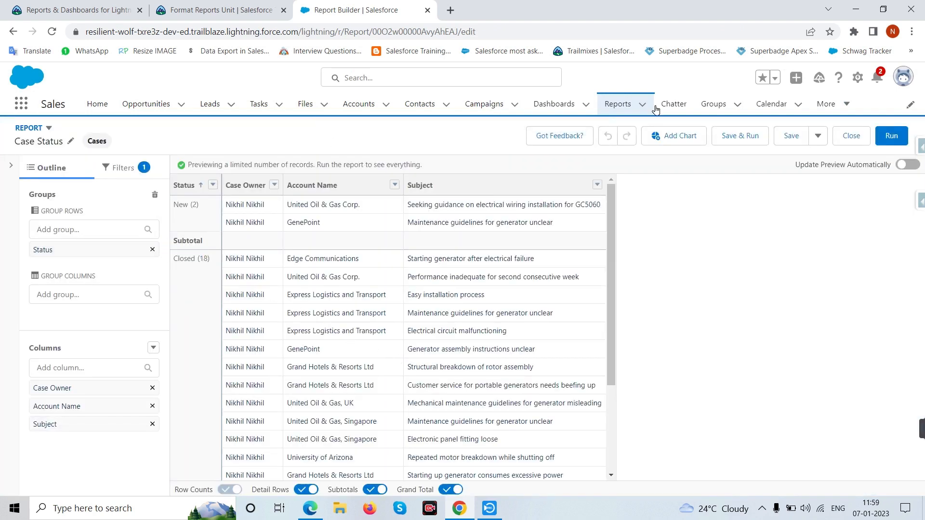
- Open the saved Case Status report from the recent reports and review its grouped rows
left_click(618, 107)
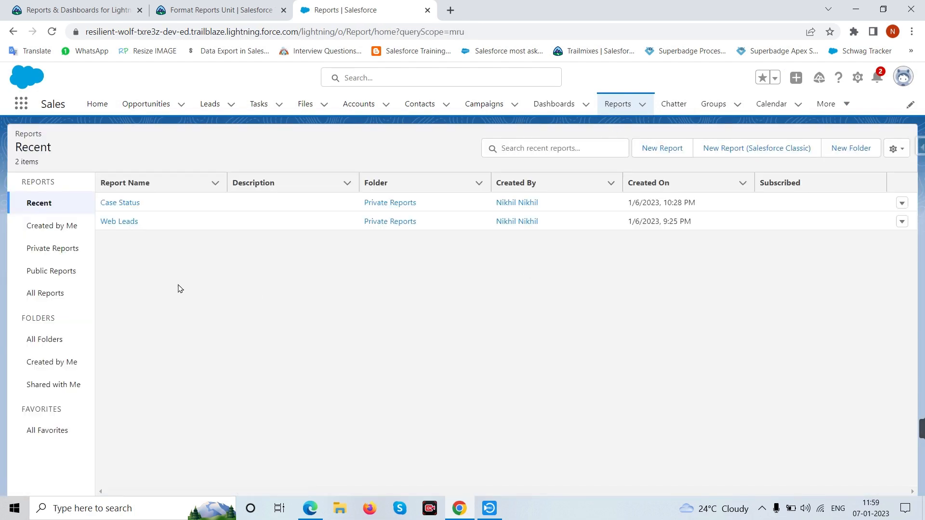
left_click(124, 204)
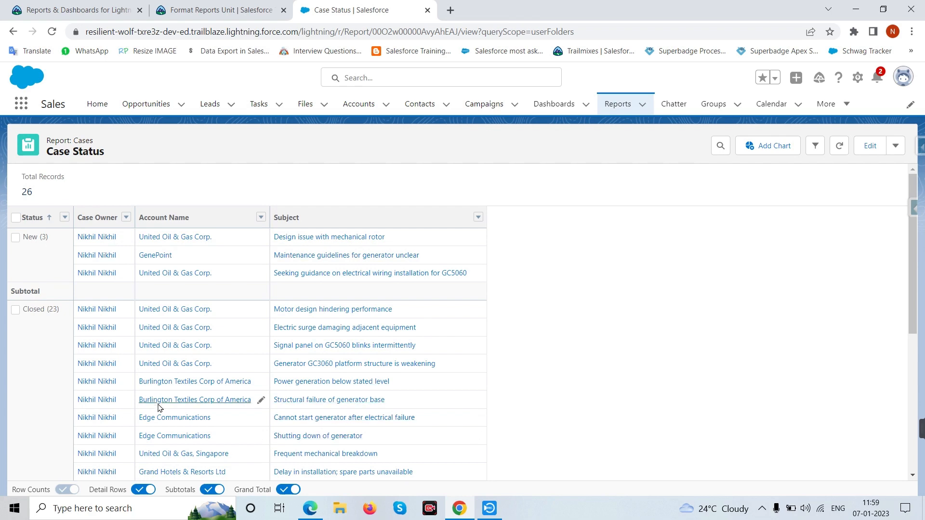
scroll(244, 405, "down", 5)
scroll(316, 422, "up", 5)
- Return to the Trailhead Format Reports unit and submit the challenge for checking to earn 500 points
left_click(212, 10)
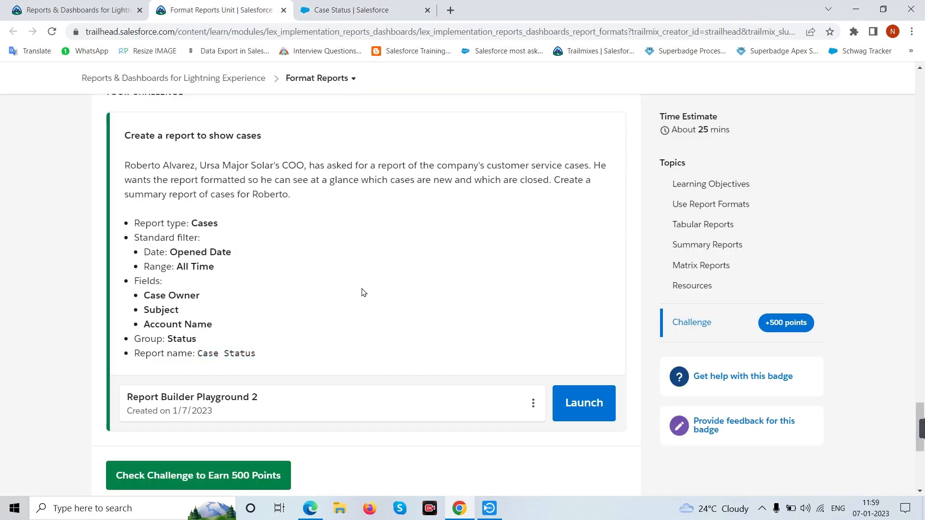
left_click(253, 479)
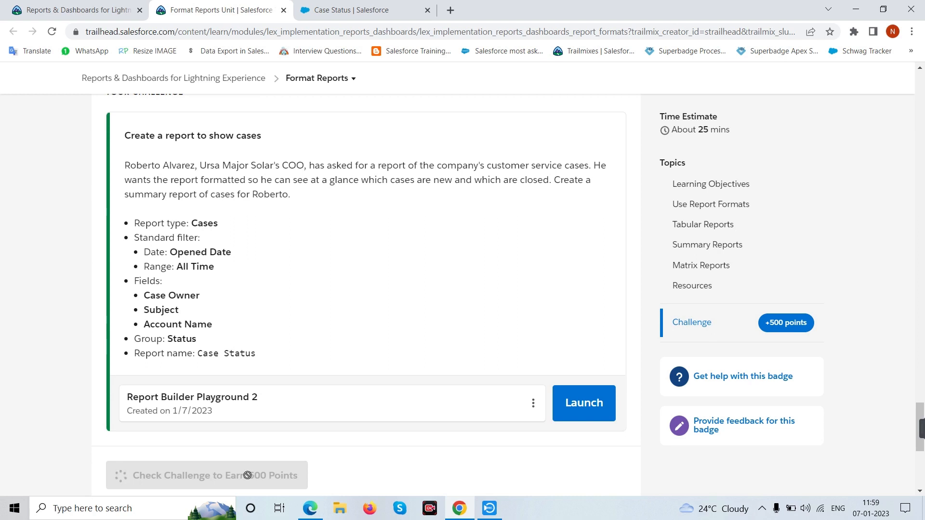
scroll(247, 476, "down", 1)
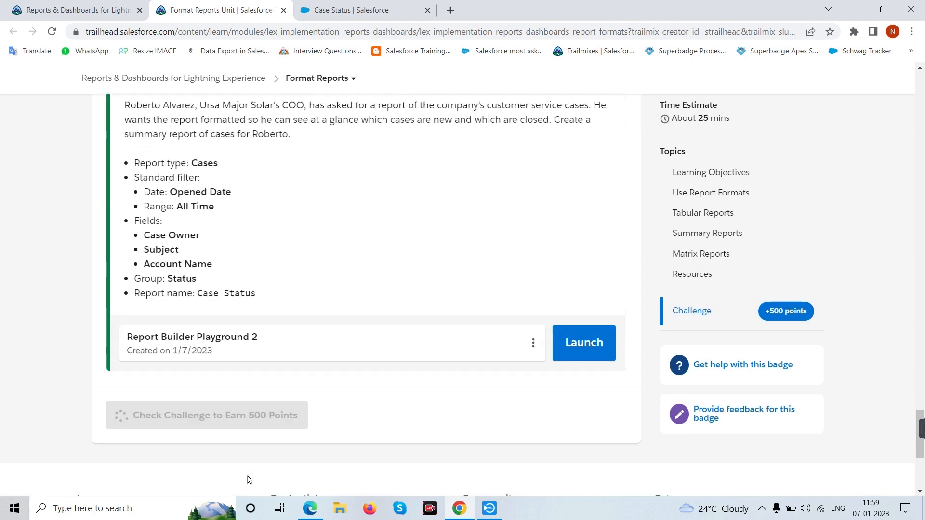